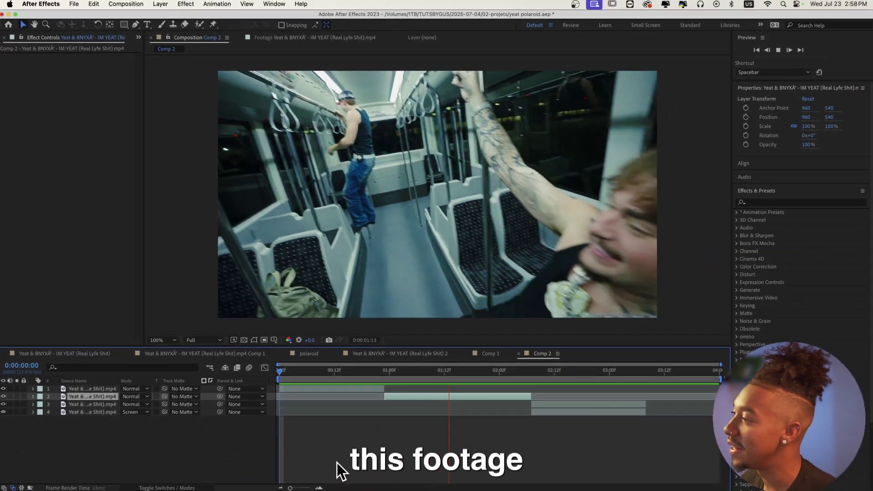
Stop playback, park at 0:00:00:23 and duplicate the second clip layer
{"action": "key", "text": "space"}
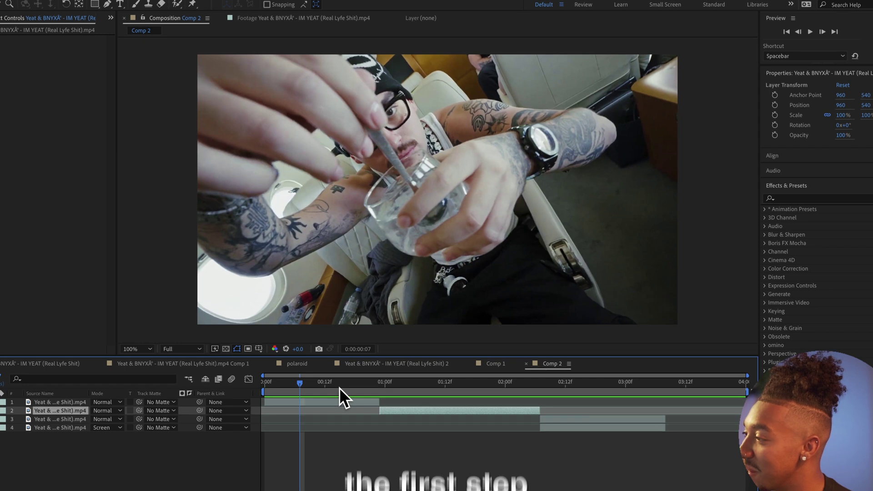
{"action": "left_click", "coordinate": [376, 371]}
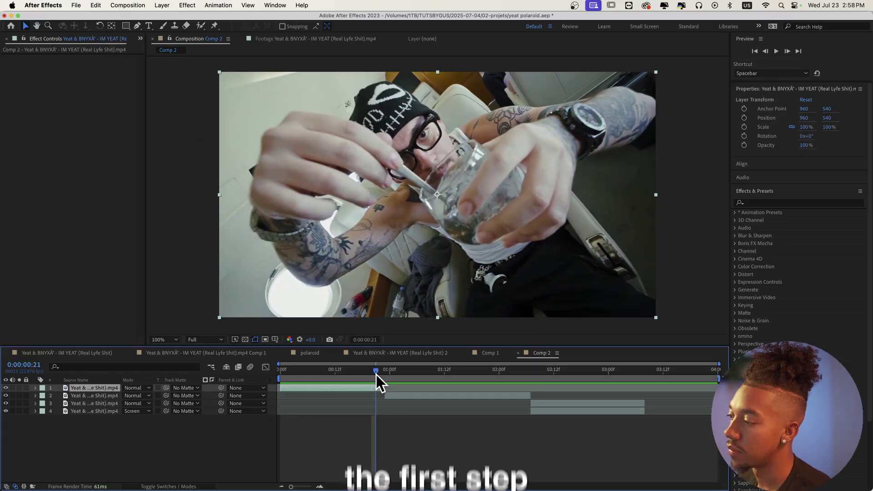
{"action": "left_click_drag", "start_coordinate": [376, 375], "coordinate": [386, 371]}
{"action": "left_click", "coordinate": [388, 394]}
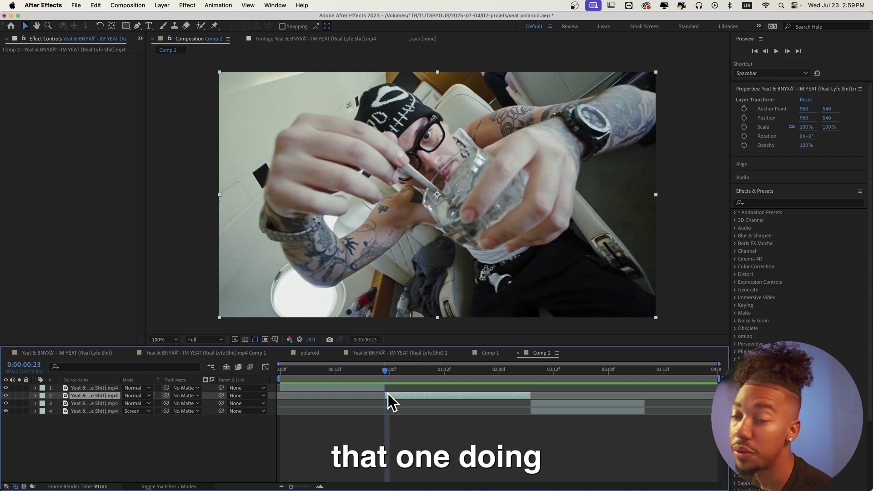
{"action": "key", "text": "super+d"}
Freeze the duplicate at the current frame, move it to the top, and check the freeze
{"action": "right_click", "coordinate": [388, 394]}
{"action": "mouse_move", "coordinate": [445, 260]}
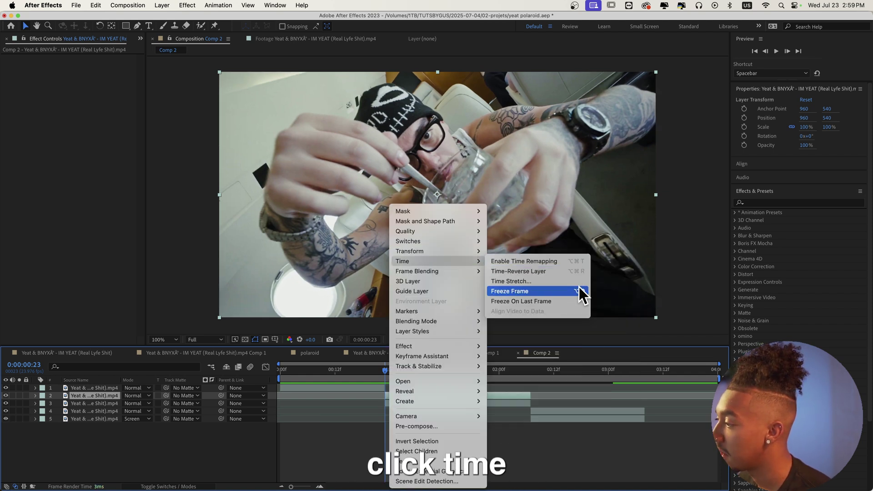
{"action": "left_click", "coordinate": [564, 293]}
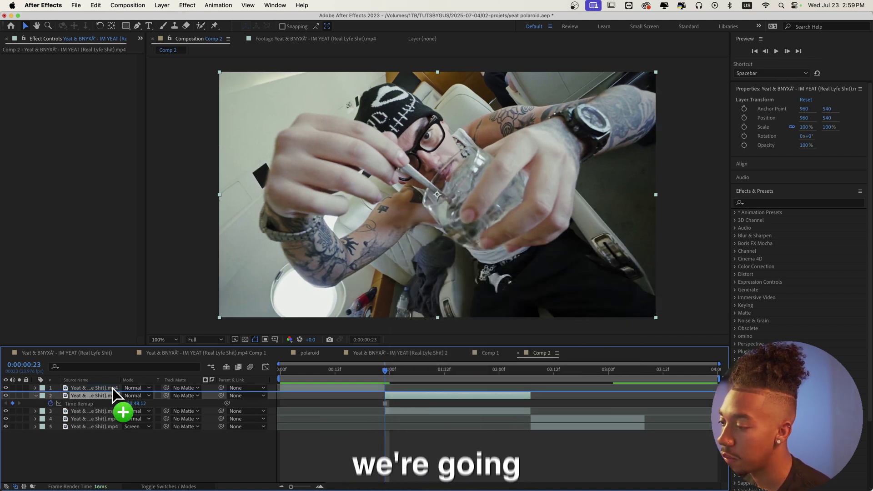
{"action": "left_click_drag", "start_coordinate": [112, 387], "coordinate": [114, 386]}
{"action": "left_click_drag", "start_coordinate": [392, 376], "coordinate": [394, 386]}
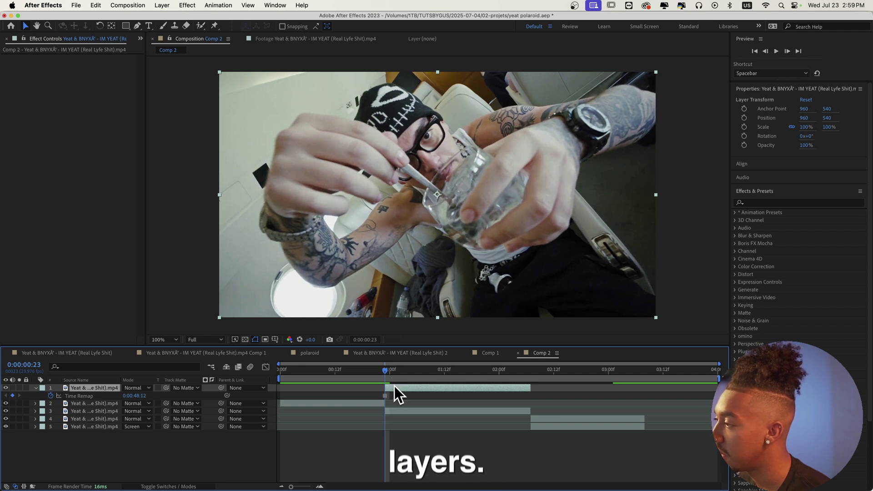
{"action": "left_click", "coordinate": [398, 370]}
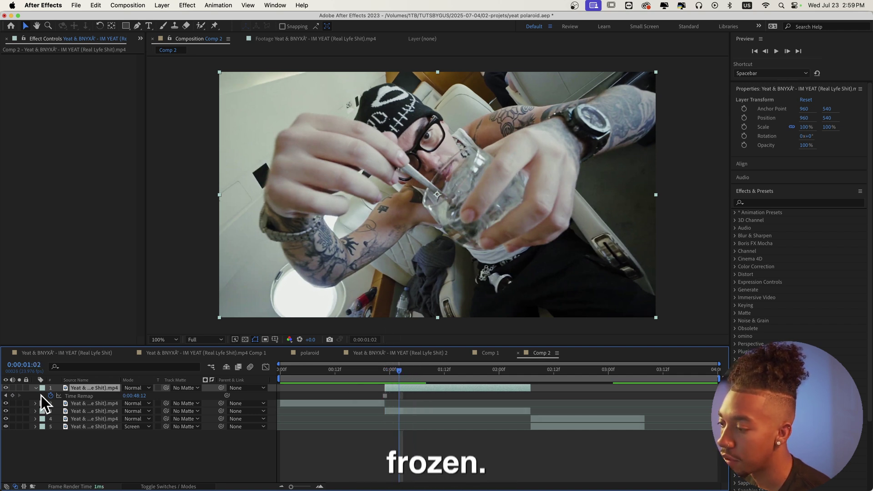
Rename the layers FREEZE FRAME, 2ND and 1ST
{"action": "key", "text": "Return"}
{"action": "type", "text": "FRE"}
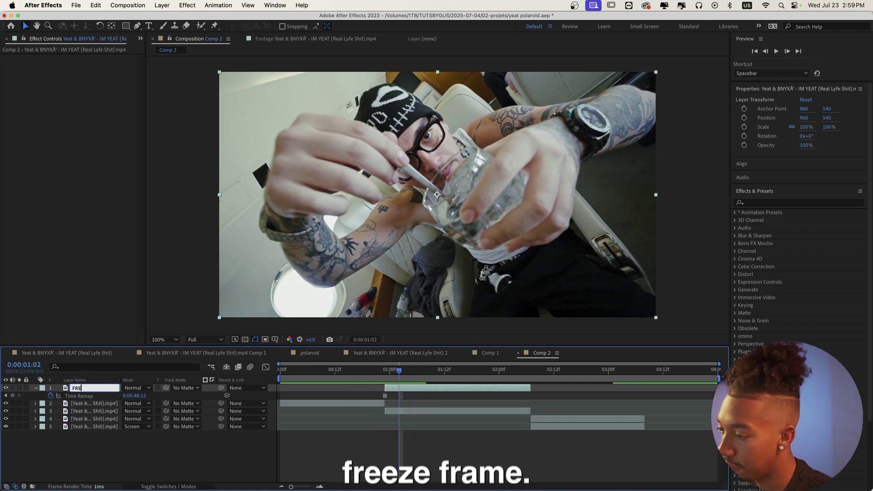
{"action": "type", "text": "EZE FRAME"}
{"action": "left_click", "coordinate": [87, 411]}
{"action": "key", "text": "Return"}
{"action": "type", "text": "2ND"}
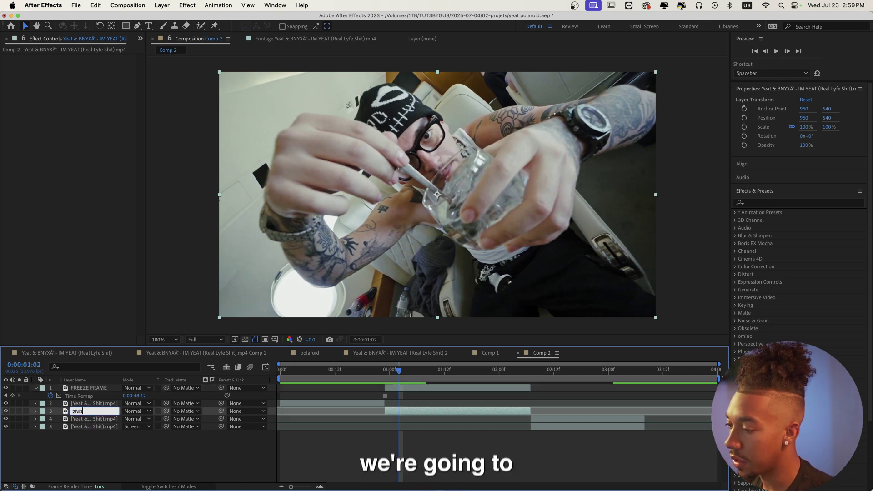
{"action": "key", "text": "Return"}
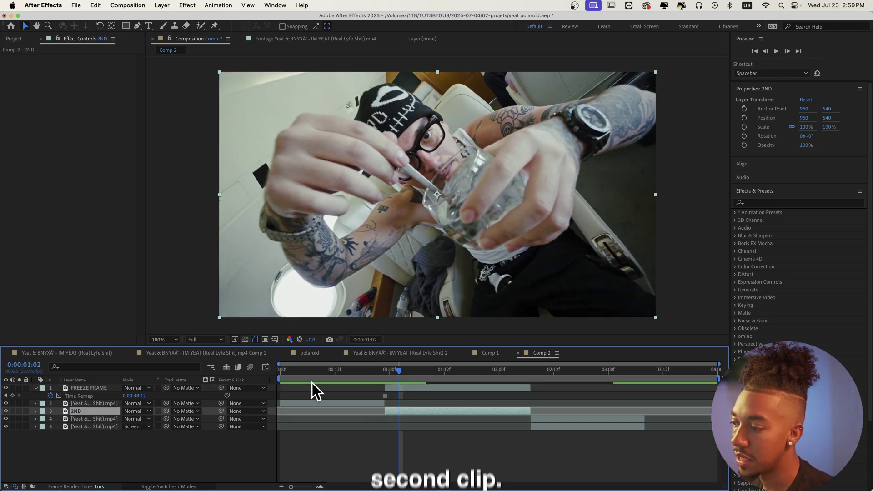
{"action": "left_click", "coordinate": [311, 405]}
{"action": "key", "text": "Return"}
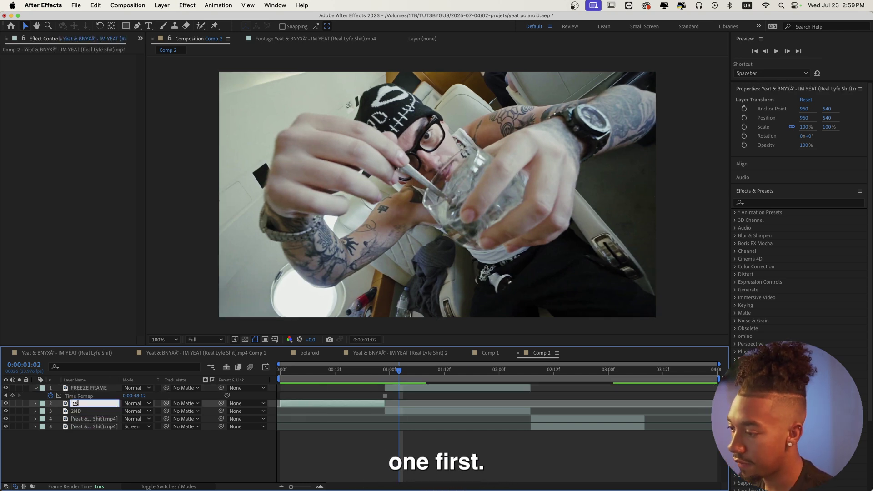
{"action": "type", "text": "1ST"}
{"action": "key", "text": "Return"}
{"action": "left_click", "coordinate": [390, 388]}
{"action": "left_click", "coordinate": [127, 26]}
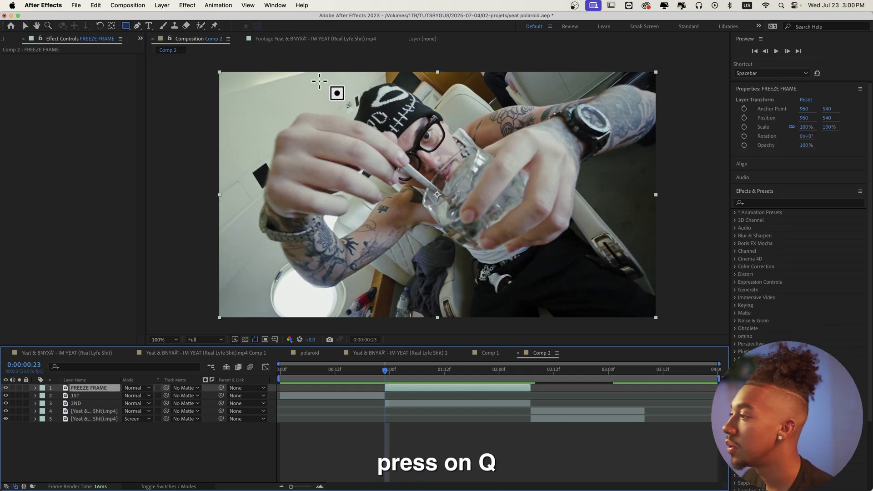
Draw a rectangular mask around the face on FREEZE FRAME and scrub to check the cutout
{"action": "left_click_drag", "start_coordinate": [316, 80], "coordinate": [350, 89]}
{"action": "left_click_drag", "start_coordinate": [531, 194], "coordinate": [537, 225]}
{"action": "key", "text": "super+z"}
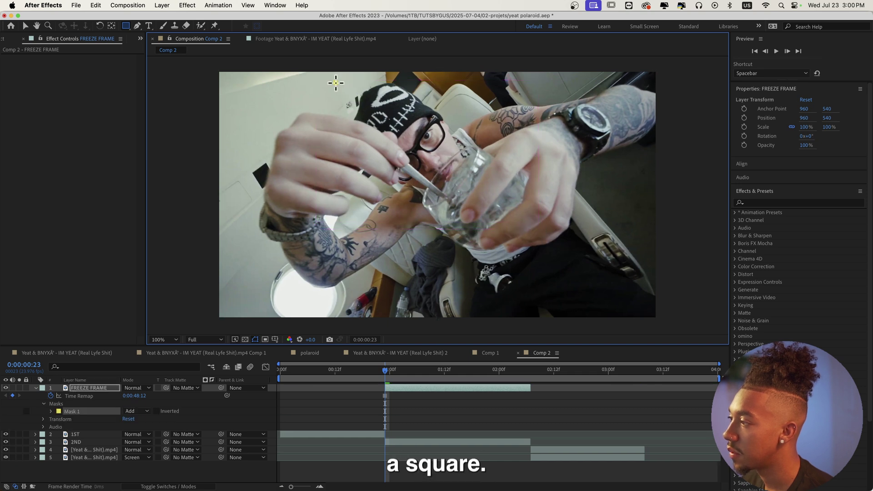
{"action": "left_click_drag", "start_coordinate": [336, 83], "coordinate": [515, 223]}
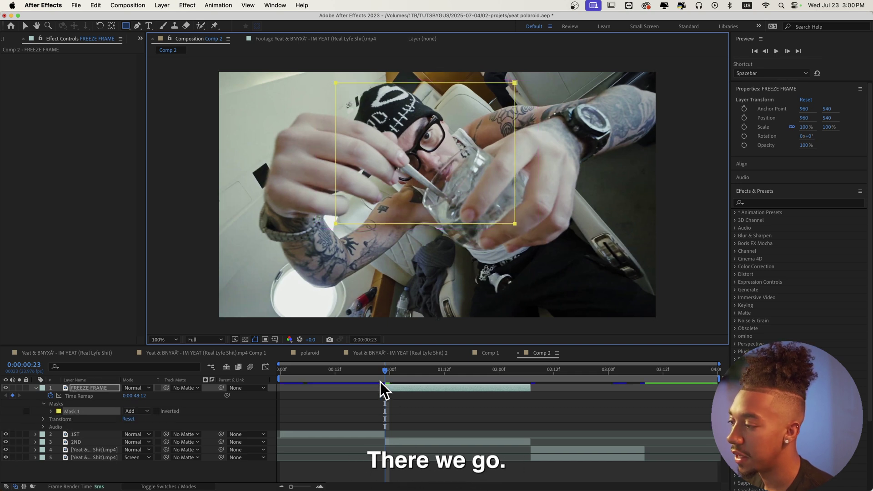
{"action": "mouse_move", "coordinate": [389, 371]}
{"action": "left_mouse_down"}
{"action": "mouse_move", "coordinate": [436, 379]}
{"action": "mouse_move", "coordinate": [386, 387]}
{"action": "left_mouse_up"}
{"action": "left_click", "coordinate": [400, 396]}
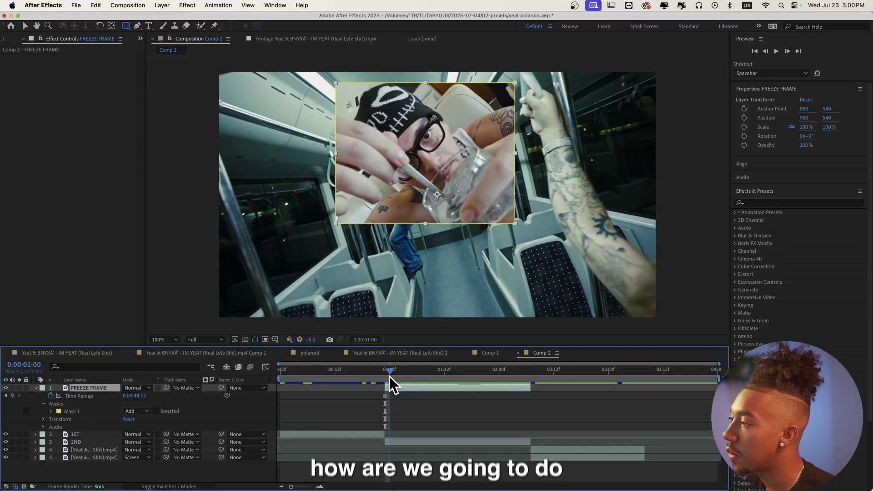
Add a Stroke layer style to the FREEZE FRAME layer
{"action": "right_click", "coordinate": [88, 387]}
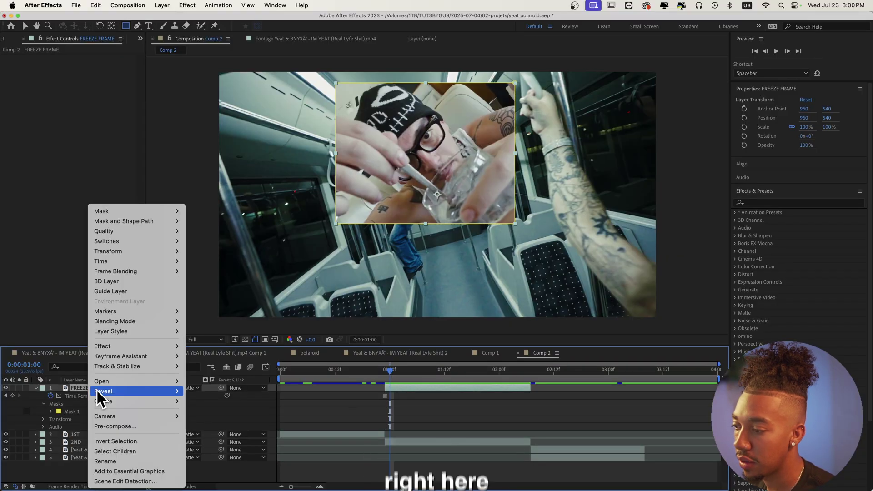
{"action": "mouse_move", "coordinate": [131, 325]}
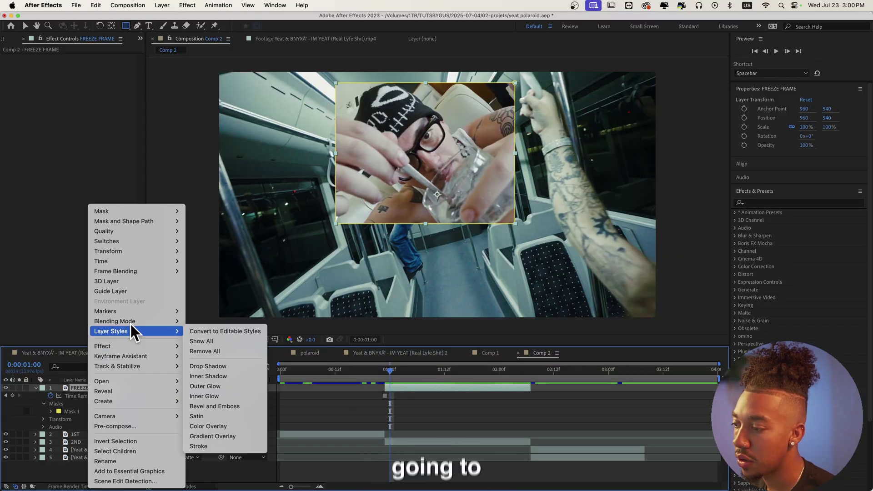
{"action": "left_click", "coordinate": [206, 446]}
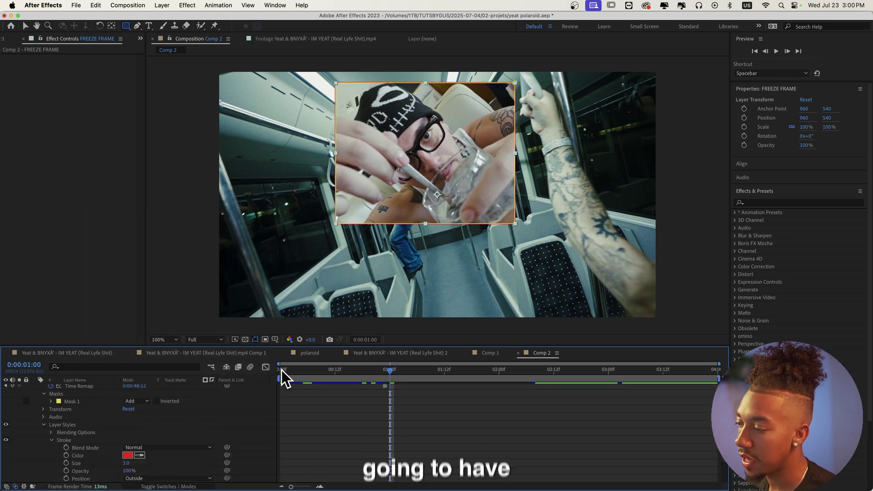
{"action": "left_click", "coordinate": [422, 411]}
{"action": "scroll", "coordinate": [422, 412], "scroll_direction": "up", "scroll_amount": 1}
{"action": "key", "text": "v"}
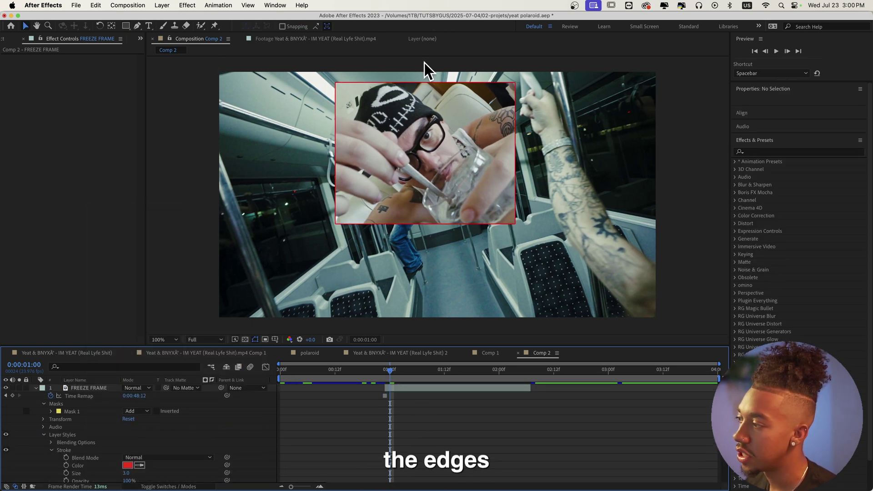
{"action": "scroll", "coordinate": [91, 464], "scroll_direction": "down", "scroll_amount": 1}
Set the stroke position to Inside and widen the border
{"action": "left_click", "coordinate": [137, 474]}
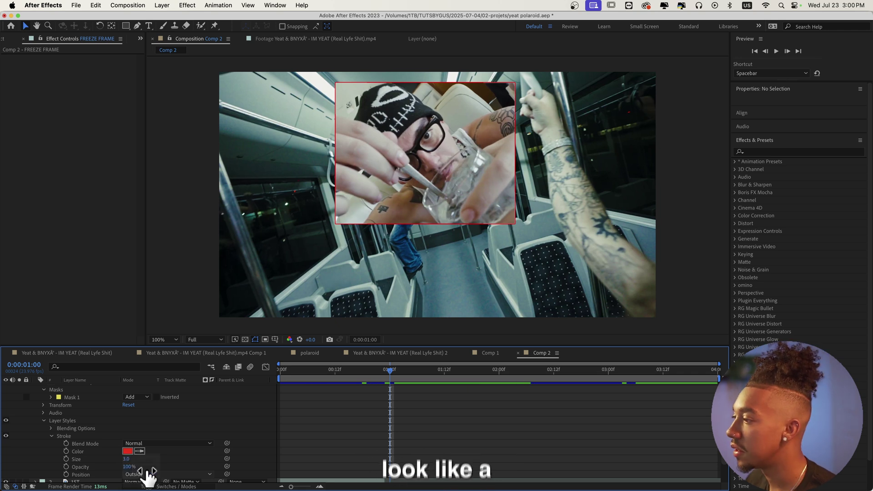
{"action": "left_click", "coordinate": [149, 475]}
{"action": "left_click_drag", "start_coordinate": [122, 459], "coordinate": [169, 457]}
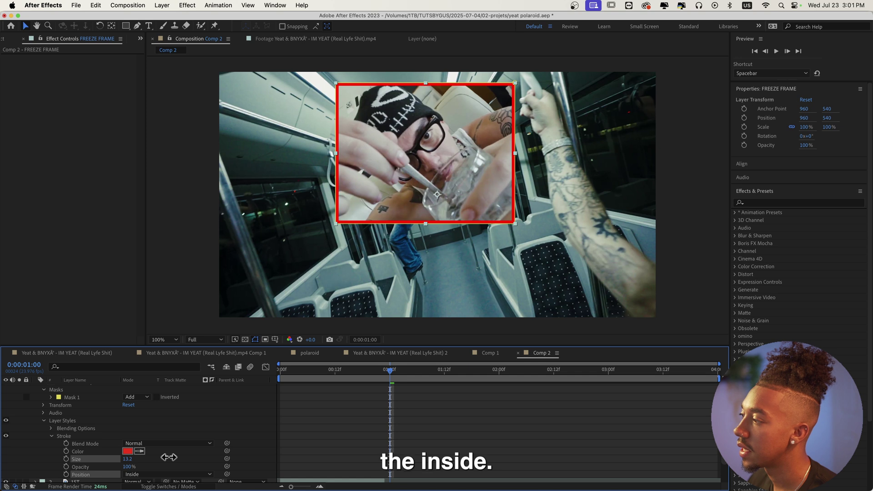
{"action": "left_click", "coordinate": [321, 473]}
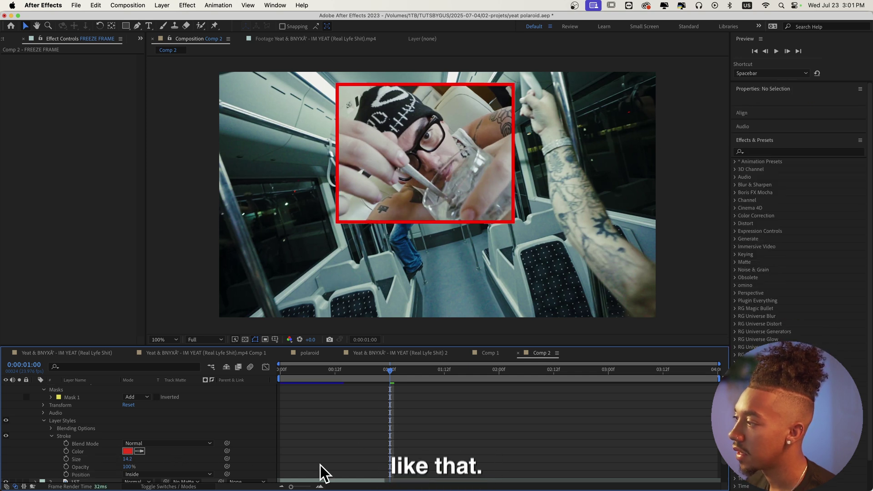
Make the stroke white (FFFFFF) with size 17.2
{"action": "left_click", "coordinate": [128, 451]}
{"action": "left_click_drag", "start_coordinate": [637, 364], "coordinate": [398, 261]}
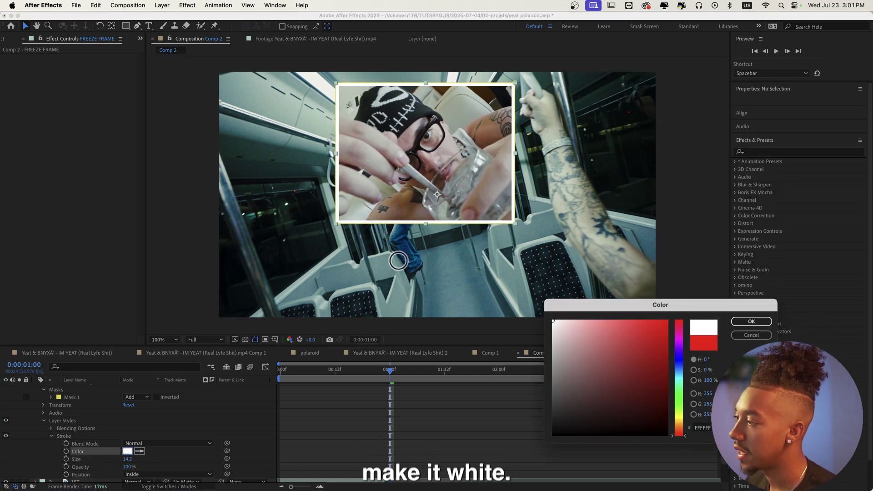
{"action": "left_click", "coordinate": [751, 321]}
{"action": "left_click_drag", "start_coordinate": [127, 458], "coordinate": [147, 458]}
{"action": "left_click", "coordinate": [361, 459]}
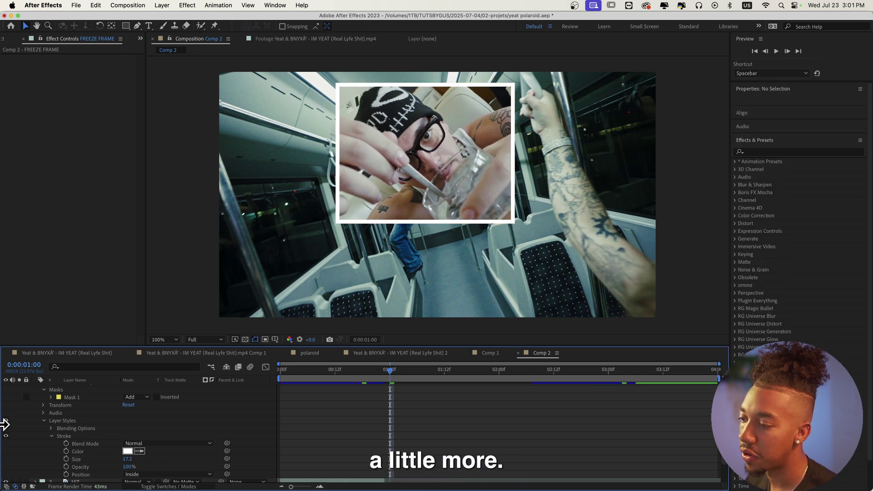
{"action": "scroll", "coordinate": [56, 433], "scroll_direction": "up", "scroll_amount": 1}
Add an Inner Shadow to FREEZE FRAME, with distance 31 and size 16
{"action": "right_click", "coordinate": [91, 388]}
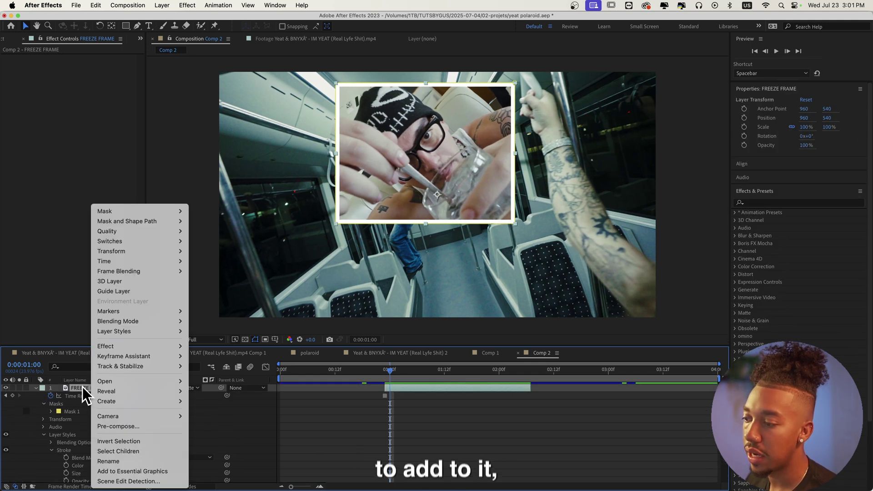
{"action": "mouse_move", "coordinate": [179, 332]}
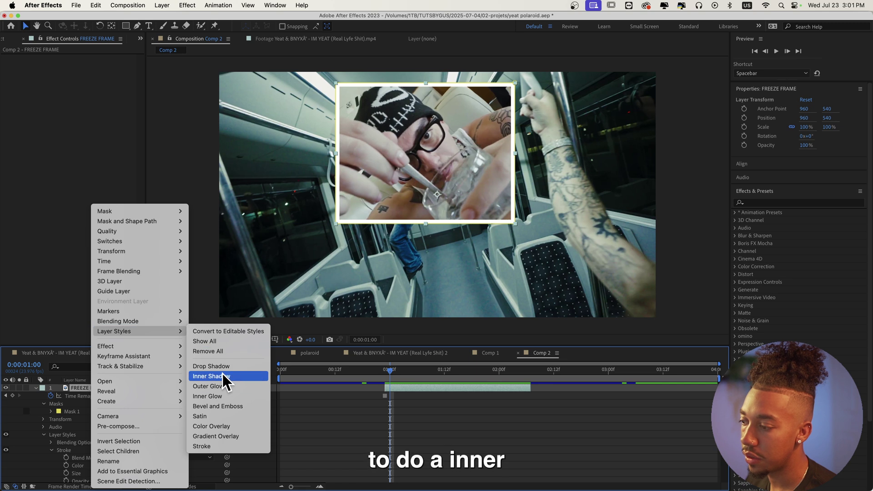
{"action": "left_click", "coordinate": [210, 376]}
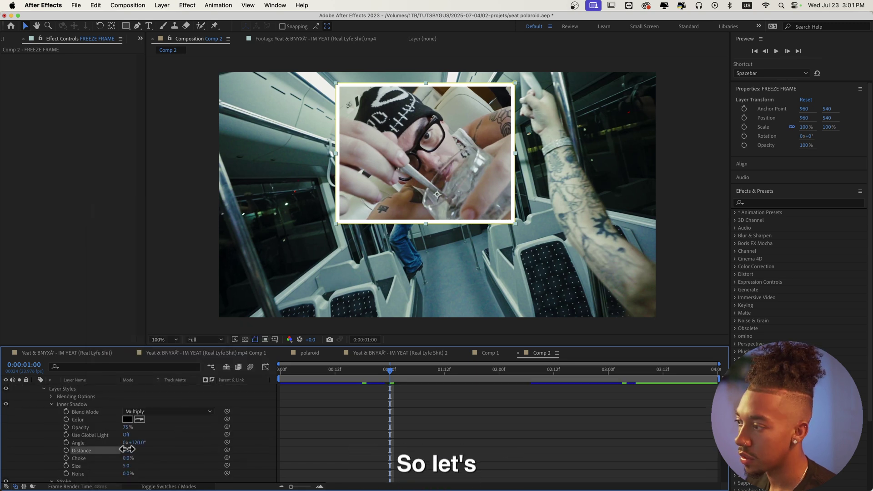
{"action": "mouse_move", "coordinate": [134, 448]}
{"action": "left_mouse_down"}
{"action": "mouse_move", "coordinate": [168, 451]}
{"action": "mouse_move", "coordinate": [129, 454]}
{"action": "left_mouse_up"}
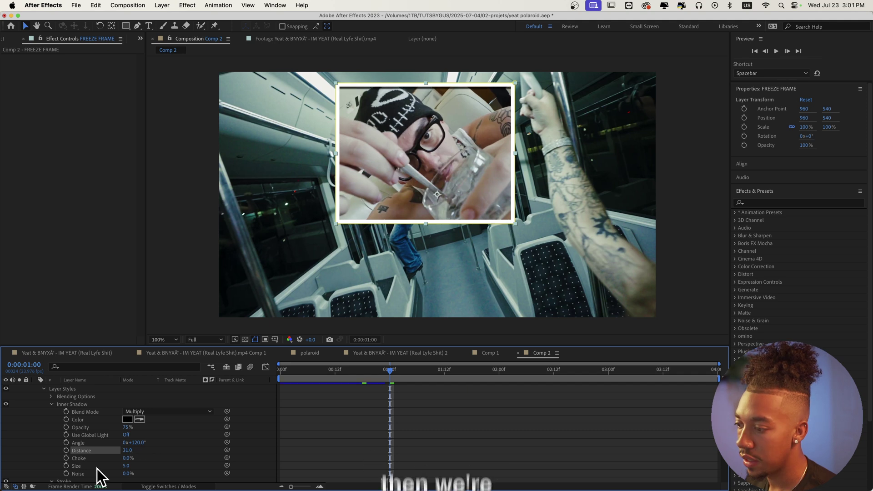
{"action": "left_click_drag", "start_coordinate": [127, 467], "coordinate": [134, 466]}
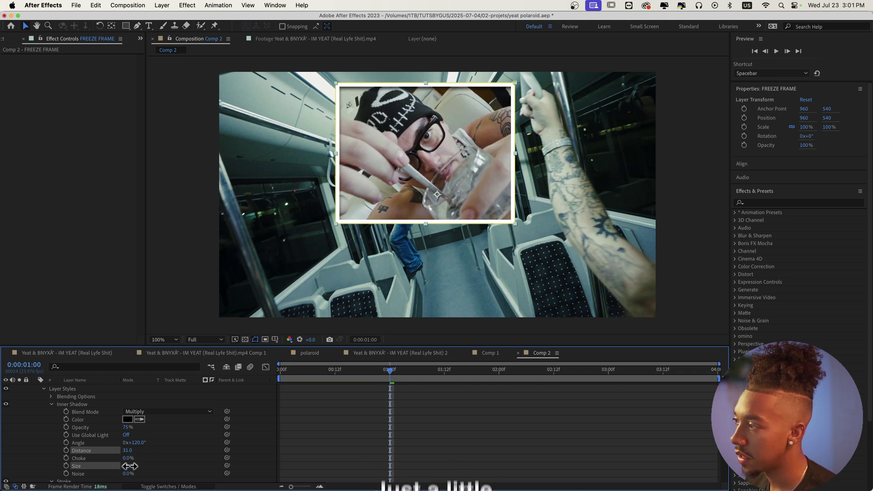
{"action": "left_click", "coordinate": [200, 460]}
{"action": "scroll", "coordinate": [117, 421], "scroll_direction": "up", "scroll_amount": 2}
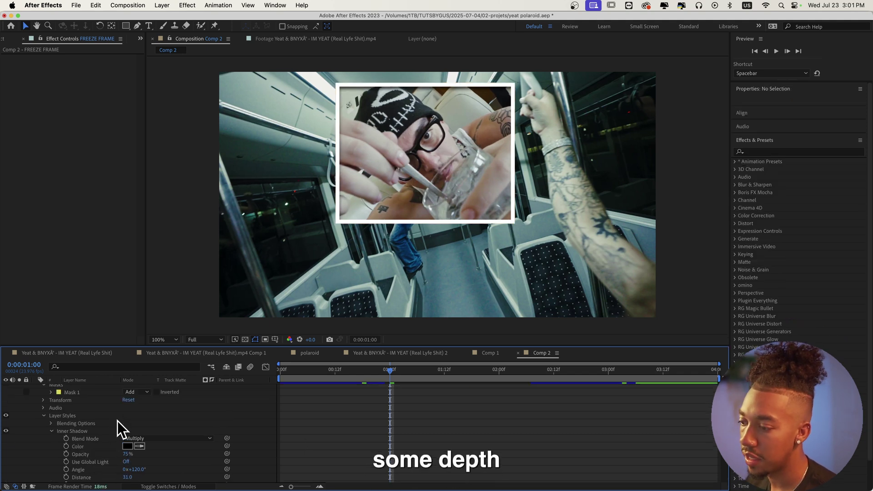
{"action": "scroll", "coordinate": [82, 405], "scroll_direction": "up", "scroll_amount": 1}
{"action": "left_click", "coordinate": [97, 388]}
Add a Drop Shadow to FREEZE FRAME with Distance 18 and Size 23
{"action": "right_click", "coordinate": [101, 390]}
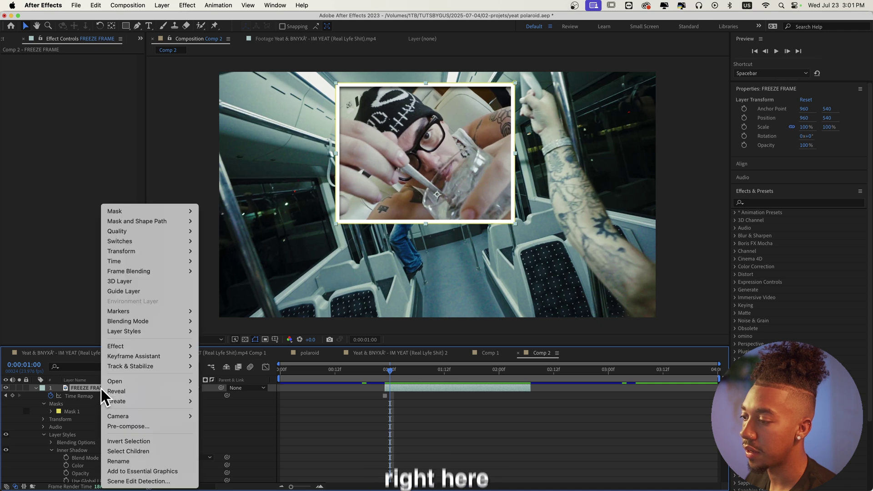
{"action": "mouse_move", "coordinate": [174, 335]}
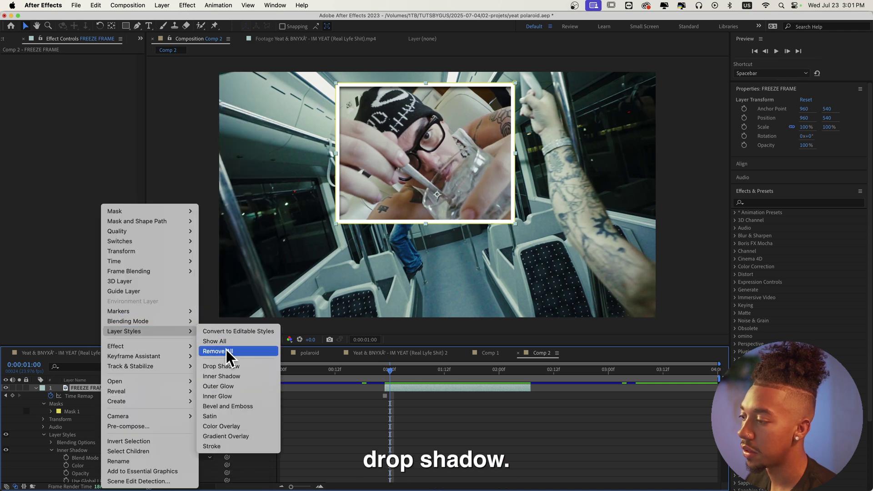
{"action": "left_click", "coordinate": [227, 367]}
{"action": "left_click", "coordinate": [82, 467]}
{"action": "left_click", "coordinate": [51, 450]}
{"action": "scroll", "coordinate": [77, 448], "scroll_direction": "down", "scroll_amount": 3}
{"action": "scroll", "coordinate": [97, 443], "scroll_direction": "down", "scroll_amount": 1}
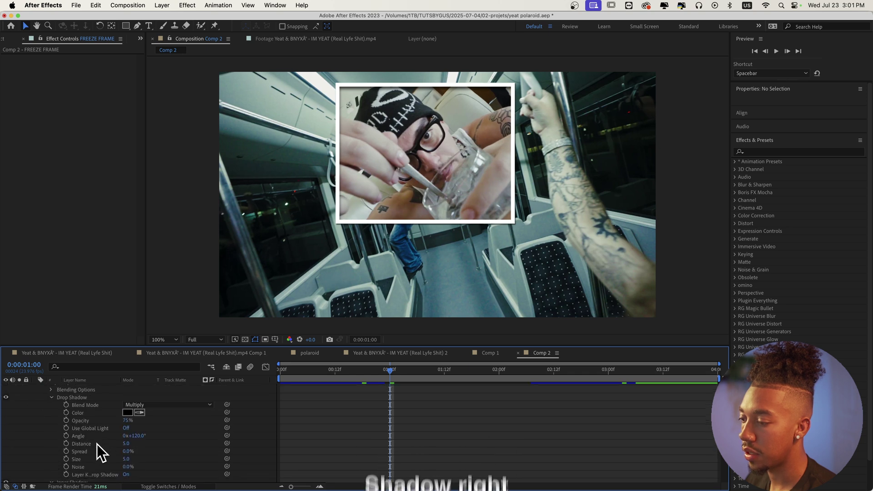
{"action": "left_click_drag", "start_coordinate": [130, 444], "coordinate": [135, 458]}
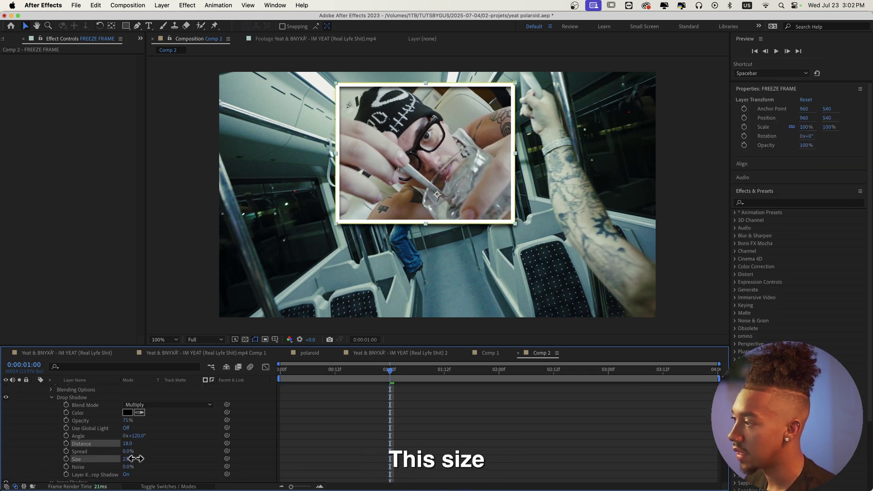
{"action": "left_click", "coordinate": [452, 459]}
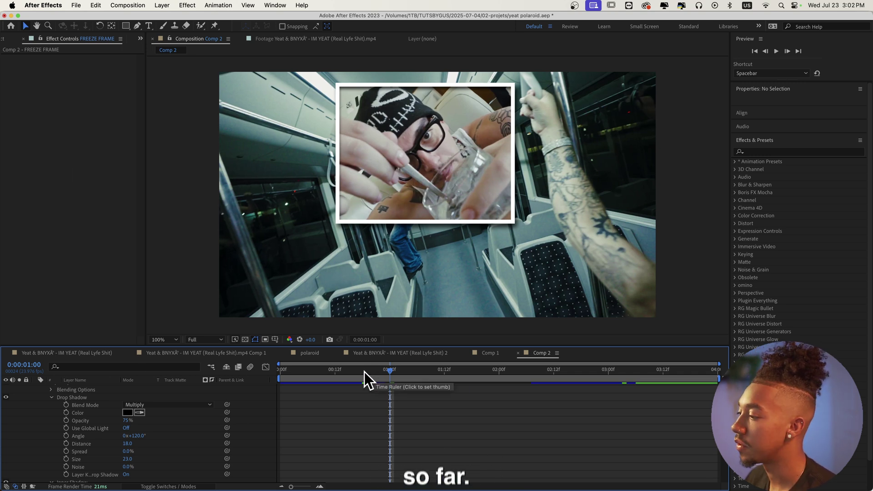
{"action": "left_click_drag", "start_coordinate": [365, 372], "coordinate": [261, 375]}
Preview the edit, then centre FREEZE FRAME's anchor point on the polaroid at 914, 364
{"action": "key", "text": "space"}
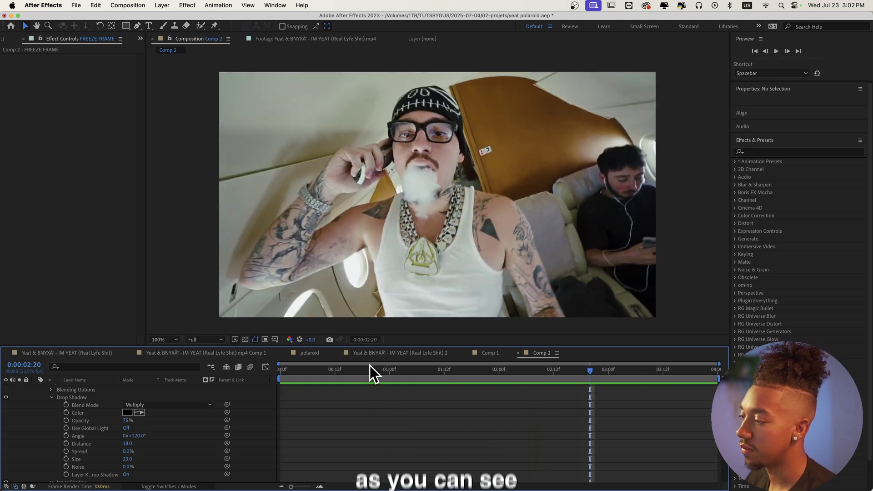
{"action": "left_click", "coordinate": [371, 369]}
{"action": "key", "text": "space"}
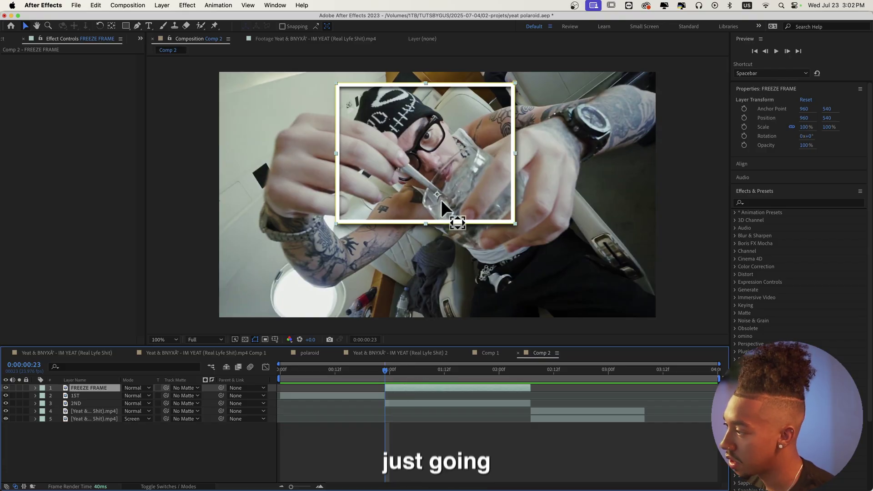
{"action": "key", "text": "y"}
{"action": "left_click_drag", "start_coordinate": [437, 195], "coordinate": [427, 155]}
Keyframe Position at 0:00:00:23 and drop the polaroid below the frame by 0:00:01:23
{"action": "key", "text": "v"}
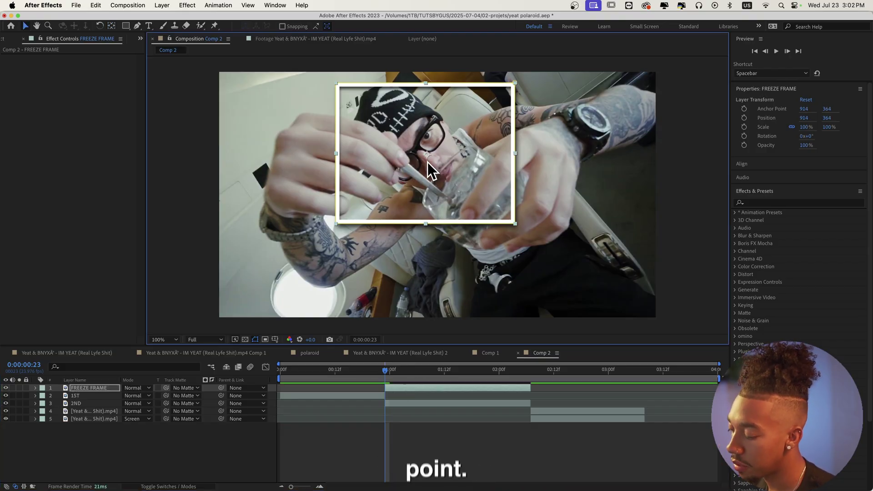
{"action": "key", "text": "p"}
{"action": "left_click", "coordinate": [58, 396]}
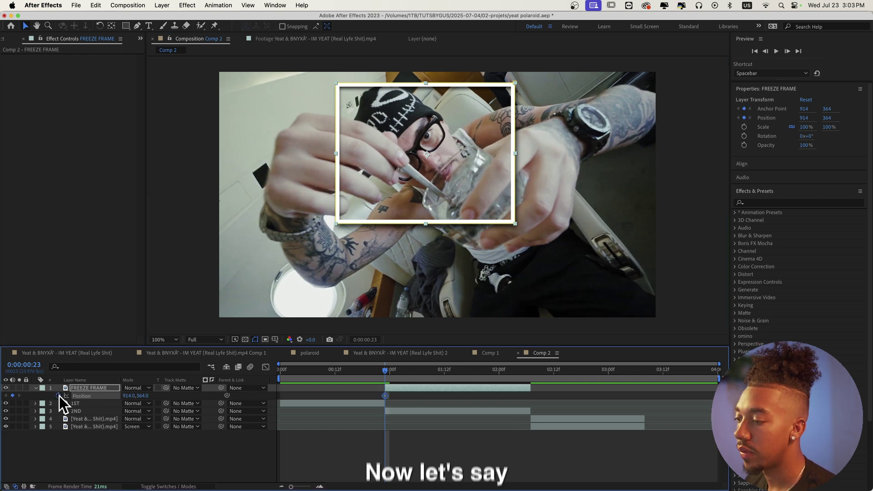
{"action": "left_click_drag", "start_coordinate": [385, 368], "coordinate": [496, 374]}
{"action": "left_click_drag", "start_coordinate": [145, 396], "coordinate": [203, 389]}
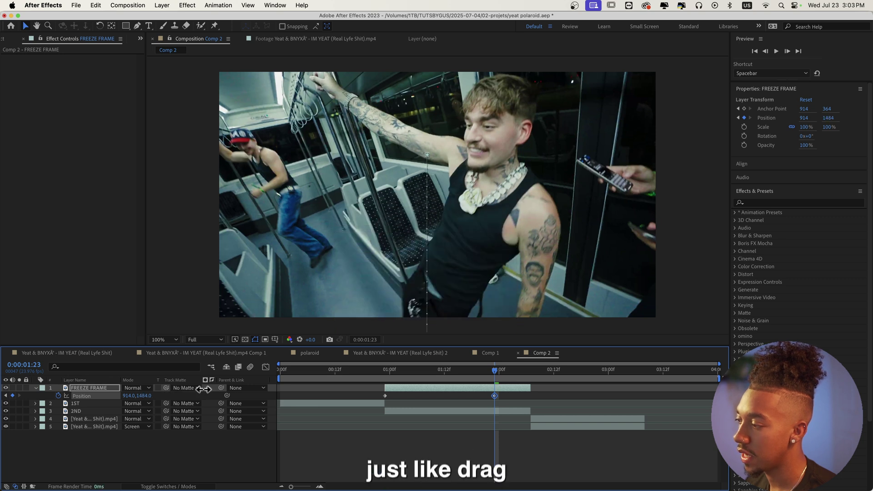
{"action": "key", "text": "comma"}
{"action": "left_click_drag", "start_coordinate": [367, 245], "coordinate": [370, 208]}
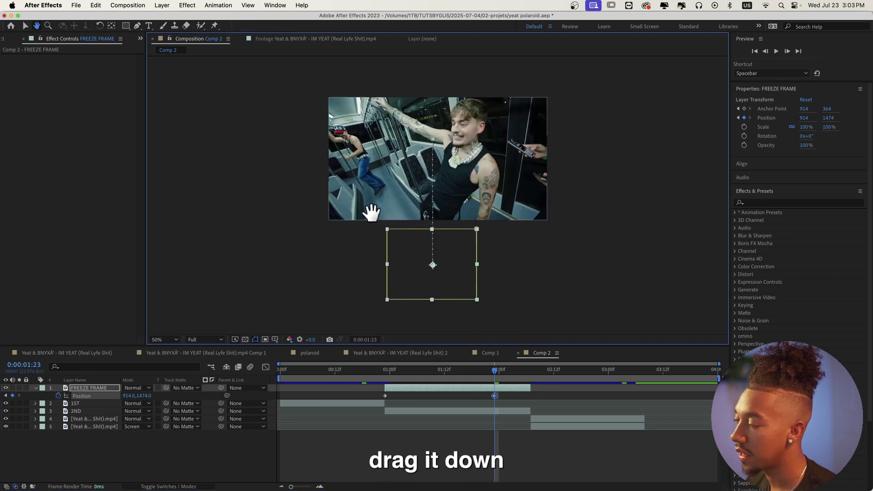
{"action": "left_click_drag", "start_coordinate": [148, 392], "coordinate": [184, 383]}
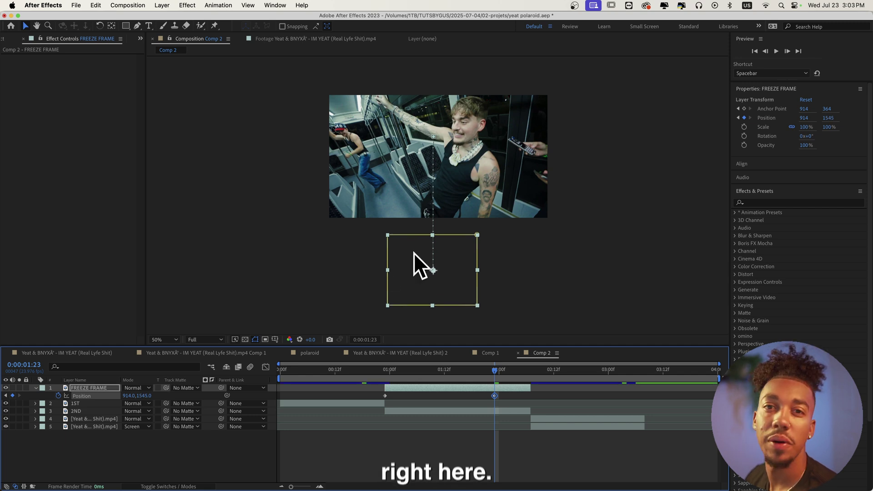
{"action": "left_click", "coordinate": [386, 372]}
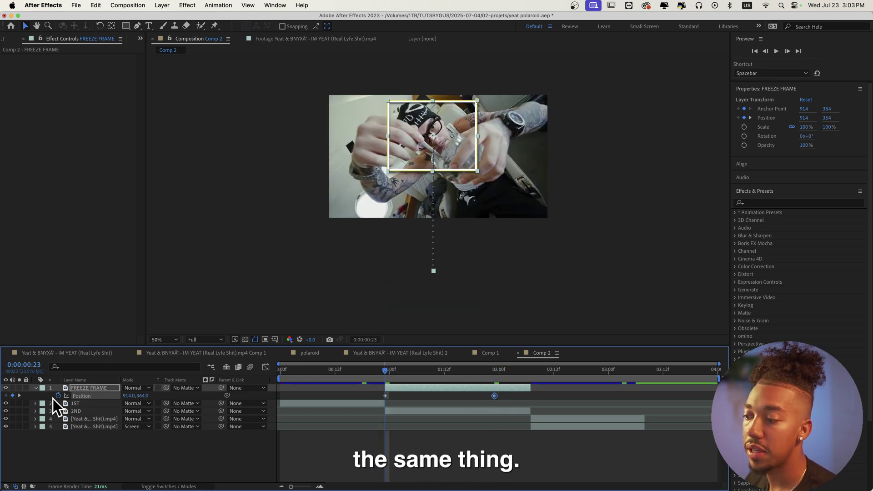
Add a 0° Rotation keyframe at 0:00:00:23 and remove the stray Anchor Point keyframes
{"action": "key", "text": "r"}
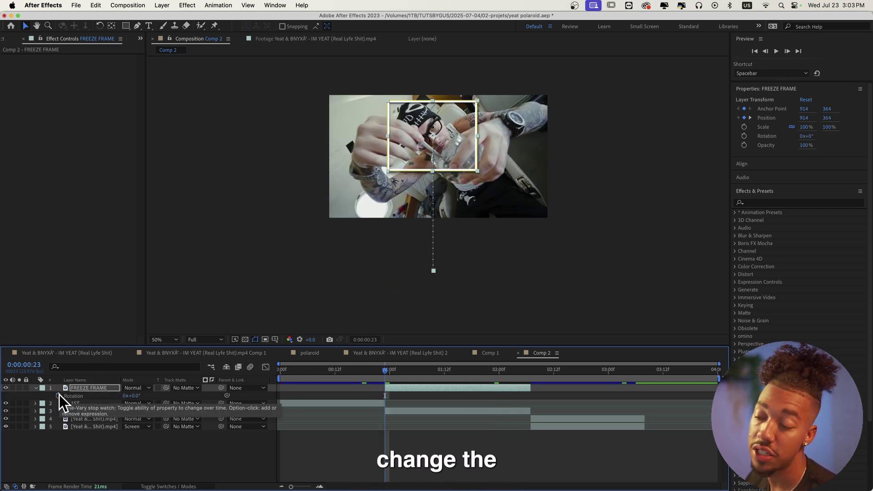
{"action": "left_click", "coordinate": [58, 396]}
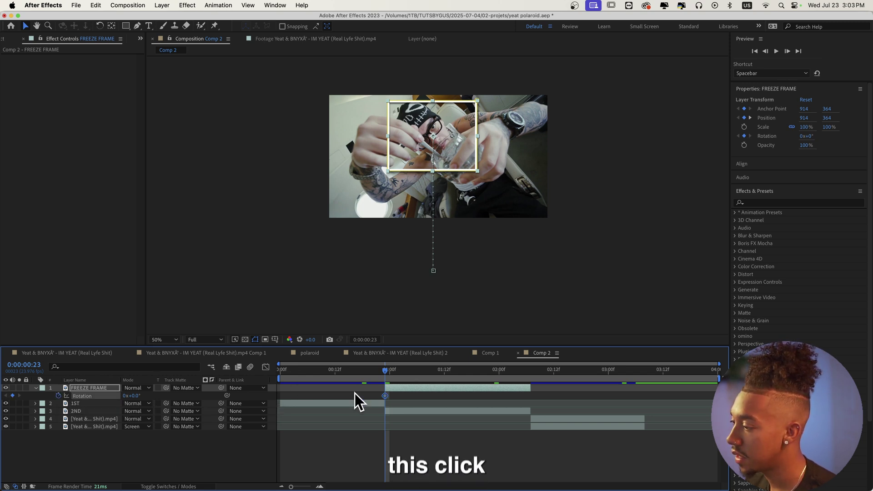
{"action": "key", "text": "u"}
{"action": "key", "text": "u"}
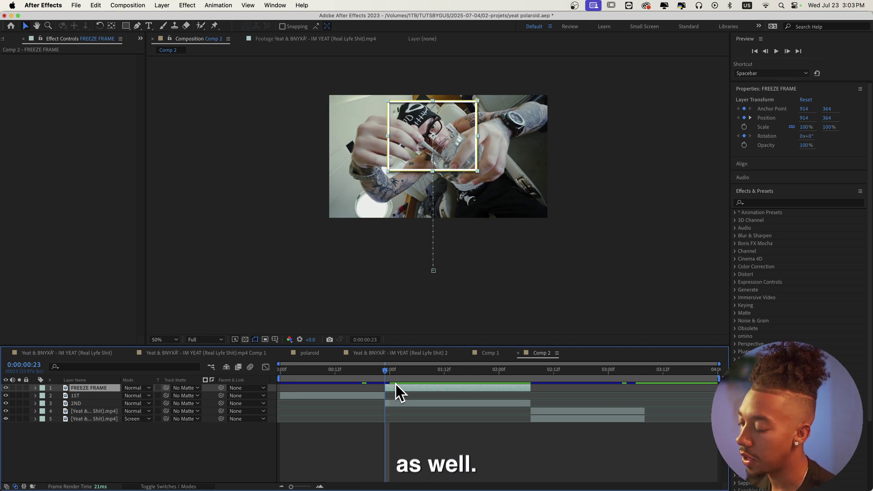
{"action": "key", "text": "u"}
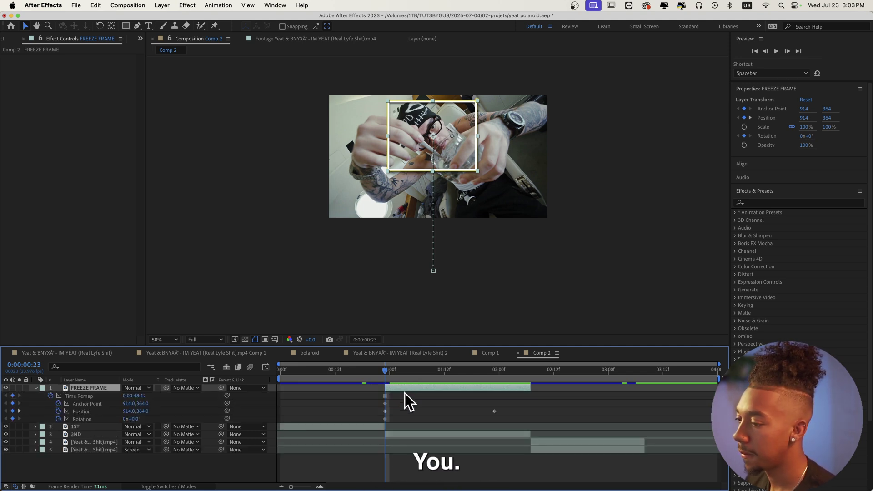
{"action": "left_click", "coordinate": [414, 411]}
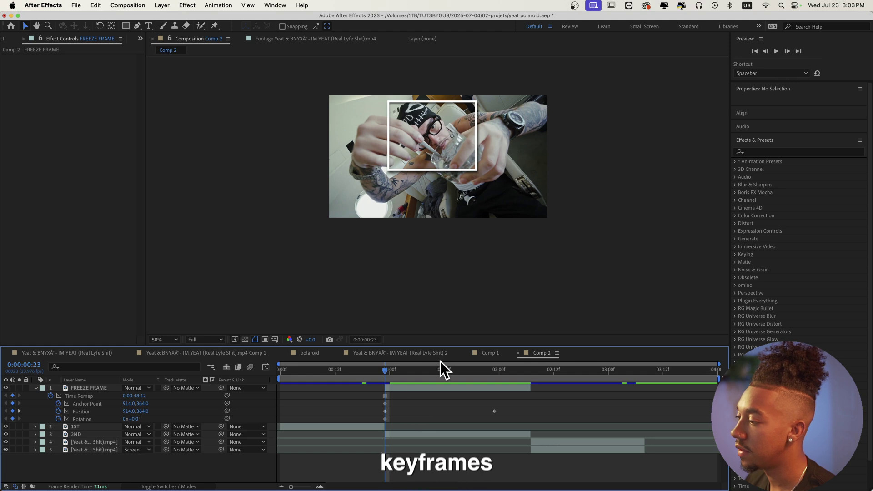
{"action": "left_click", "coordinate": [59, 404]}
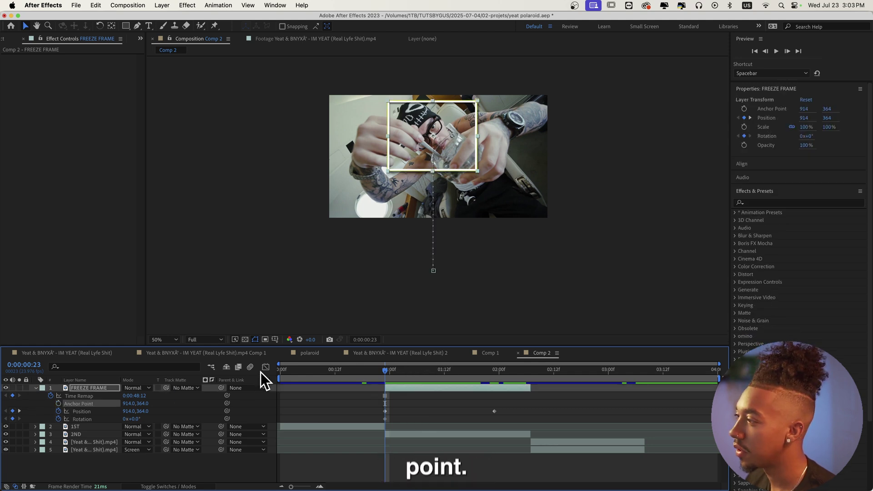
Rotate to 60° at 0:00:01:23, nudge the end position, and Easy Ease all keyframes
{"action": "left_click_drag", "start_coordinate": [392, 372], "coordinate": [492, 373]}
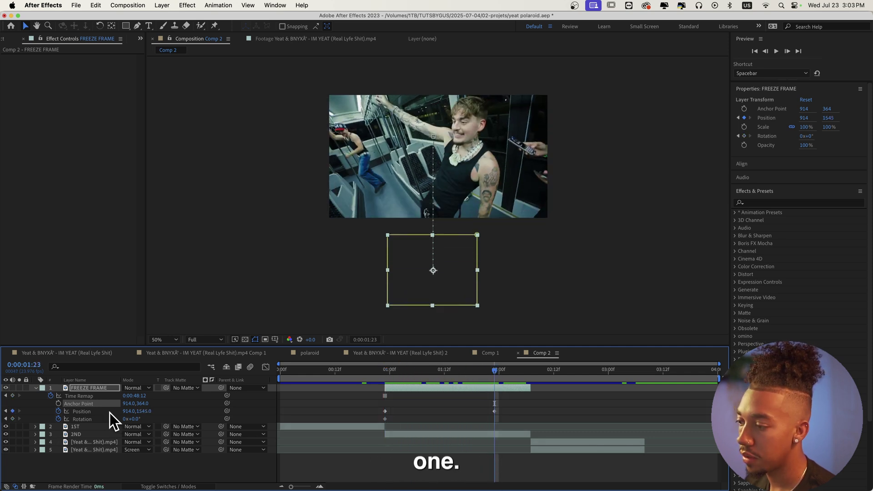
{"action": "left_click", "coordinate": [133, 419]}
{"action": "type", "text": "60"}
{"action": "key", "text": "Return"}
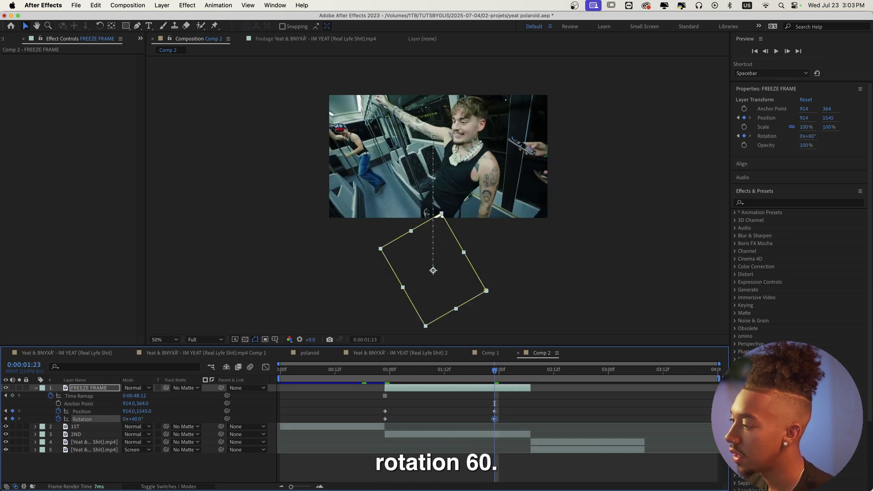
{"action": "left_click_drag", "start_coordinate": [452, 264], "coordinate": [456, 281]}
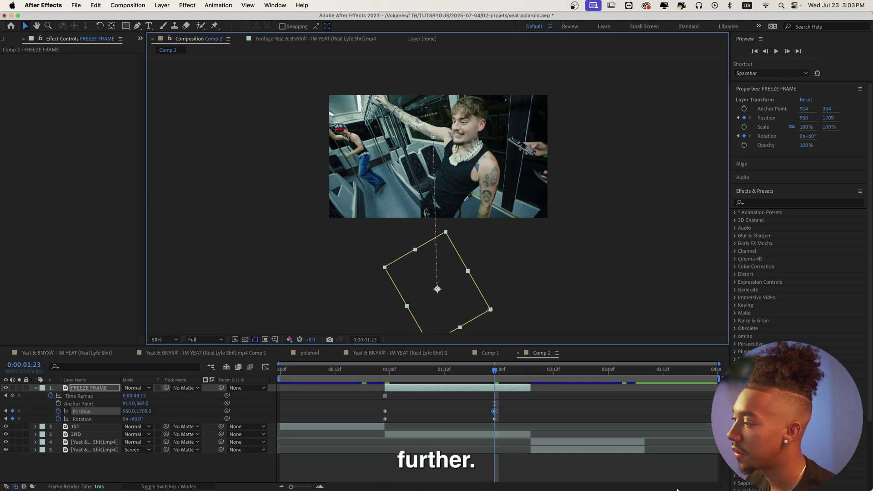
{"action": "left_click_drag", "start_coordinate": [363, 408], "coordinate": [542, 421]}
{"action": "key", "text": "F9"}
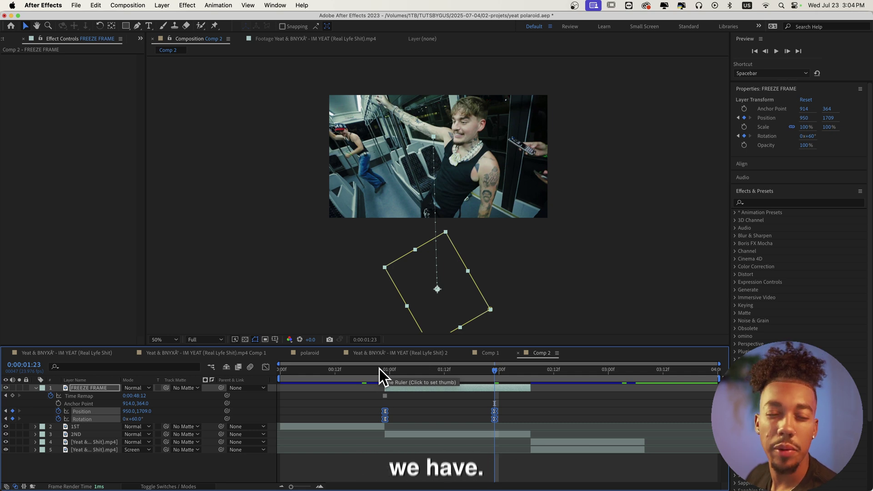
{"action": "left_click", "coordinate": [375, 371]}
{"action": "key", "text": "space"}
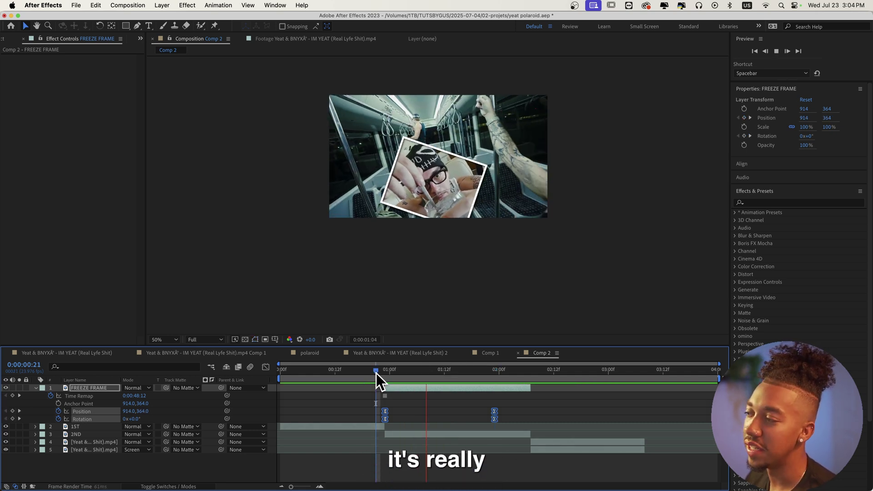
In the Graph Editor, increase the Position keyframes' influence for a sharper speed peak
{"action": "key", "text": "space"}
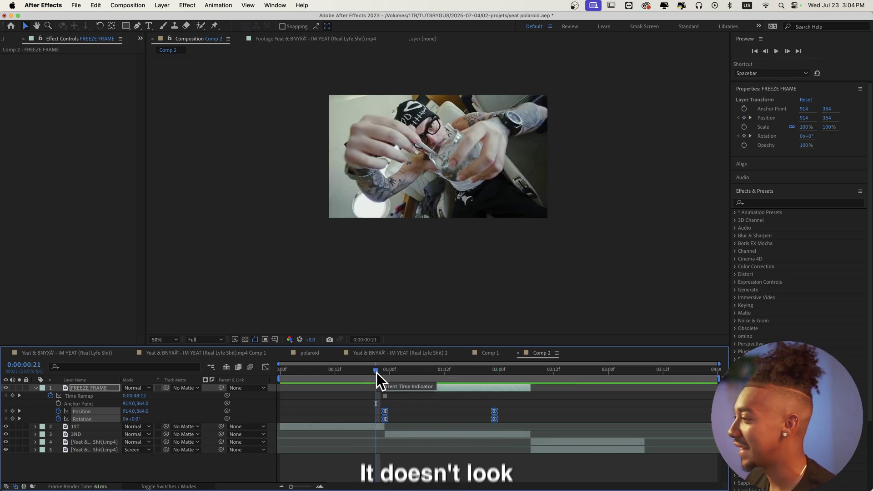
{"action": "mouse_move", "coordinate": [376, 373]}
{"action": "left_mouse_down"}
{"action": "mouse_move", "coordinate": [394, 370]}
{"action": "mouse_move", "coordinate": [384, 374]}
{"action": "left_mouse_up"}
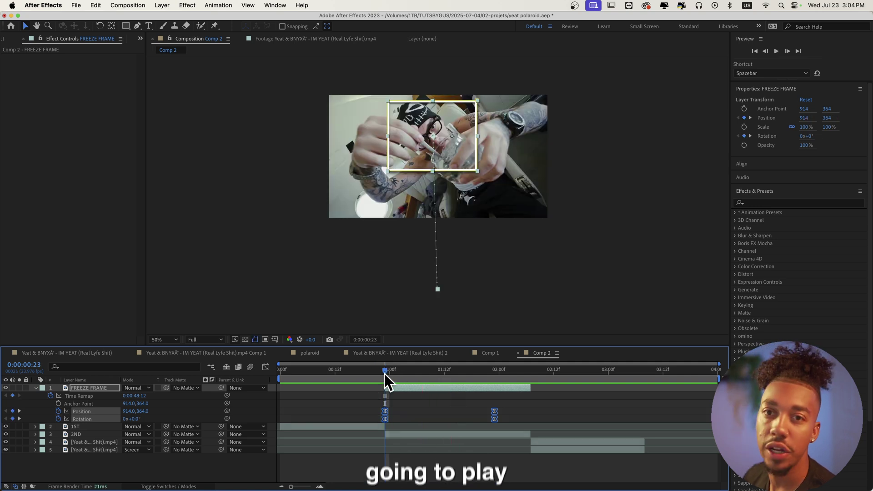
{"action": "left_click", "coordinate": [362, 410]}
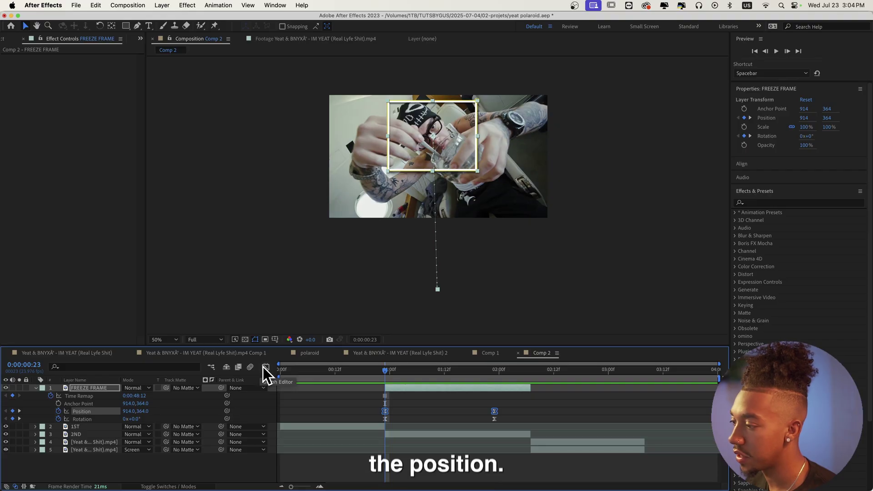
{"action": "left_click", "coordinate": [266, 367]}
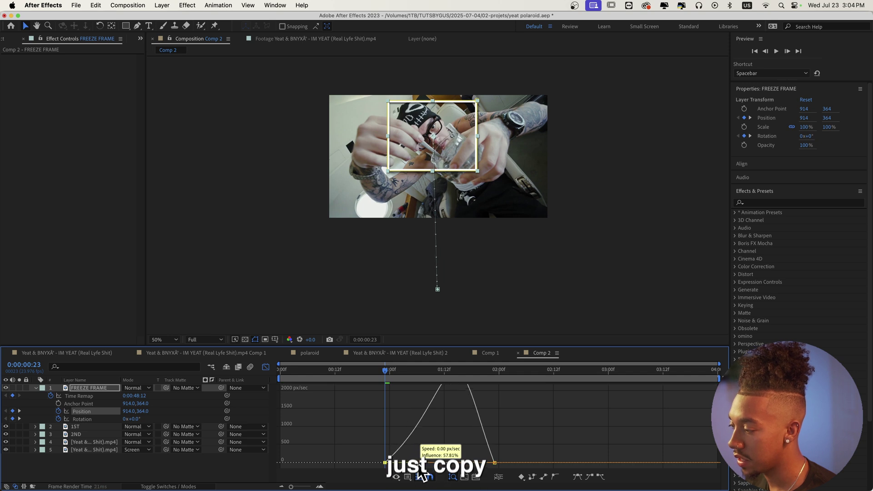
{"action": "left_click_drag", "start_coordinate": [435, 464], "coordinate": [452, 468]}
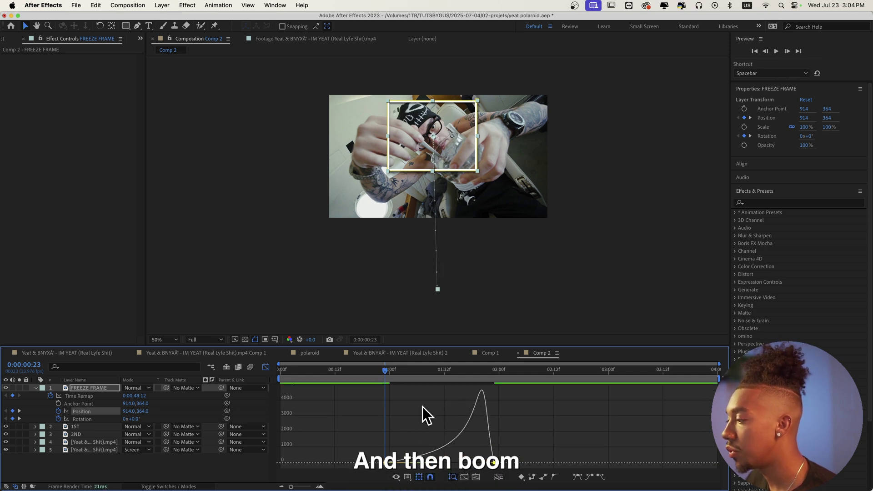
{"action": "left_click", "coordinate": [266, 368]}
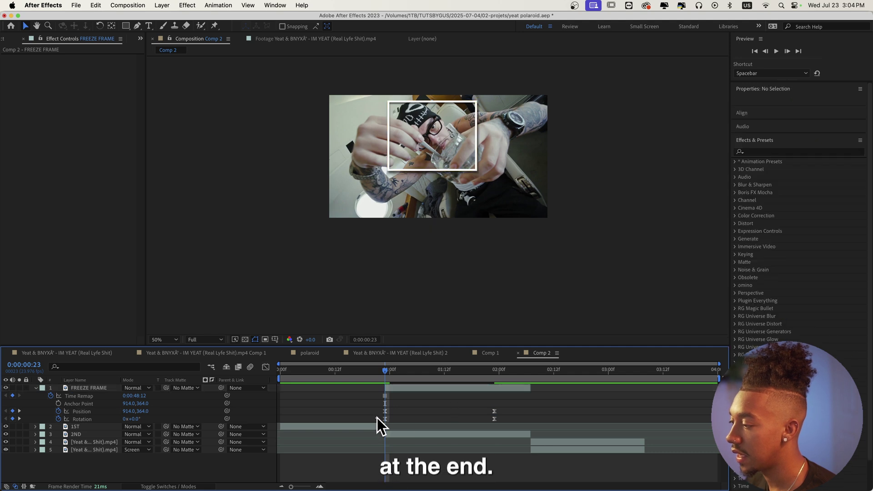
Sharpen the Rotation keyframes' speed curve likewise and preview the animation
{"action": "left_click_drag", "start_coordinate": [377, 418], "coordinate": [499, 424]}
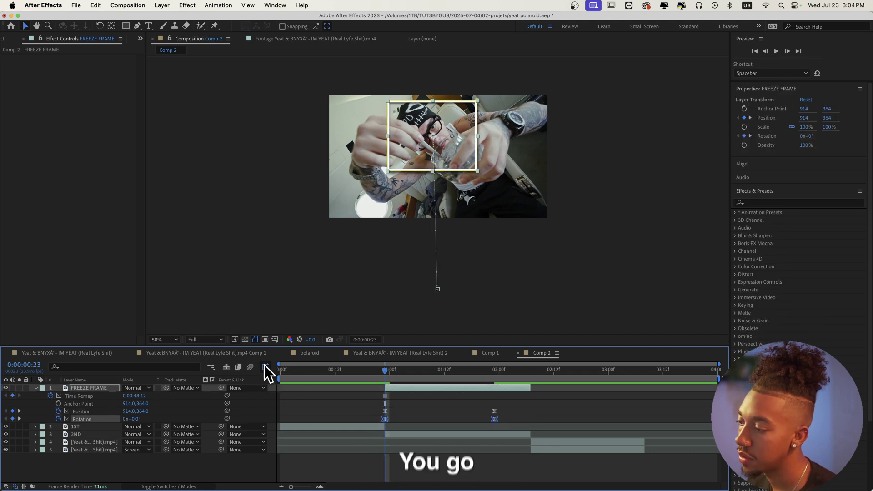
{"action": "left_click", "coordinate": [265, 368]}
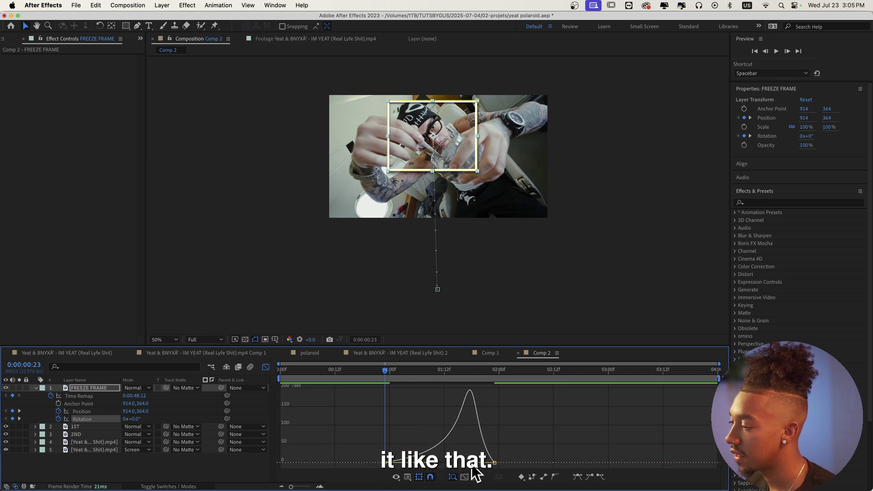
{"action": "key", "text": "space"}
{"action": "mouse_move", "coordinate": [361, 372]}
{"action": "left_mouse_down"}
{"action": "mouse_move", "coordinate": [345, 371]}
{"action": "mouse_move", "coordinate": [371, 378]}
{"action": "left_mouse_up"}
{"action": "key", "text": "space"}
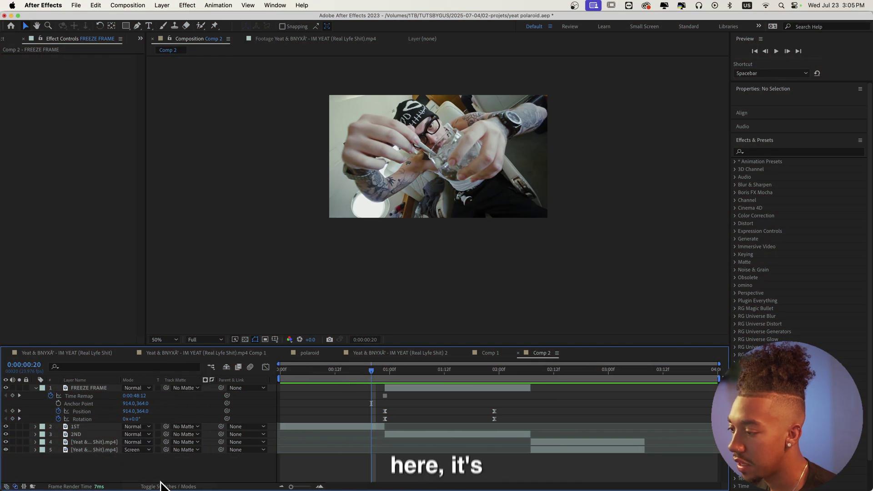
Show the layer switch columns again and preview Comp 2 from the start
{"action": "left_click", "coordinate": [171, 486]}
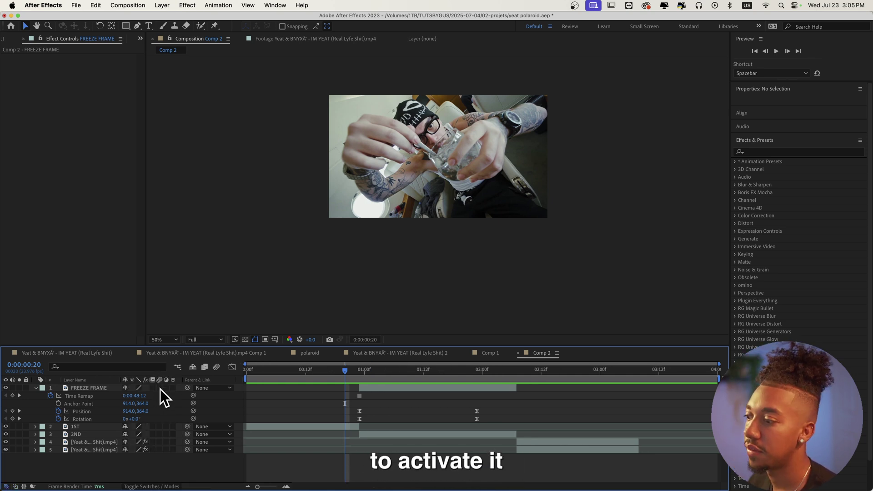
{"action": "left_click_drag", "start_coordinate": [346, 370], "coordinate": [246, 369]}
{"action": "key", "text": "space"}
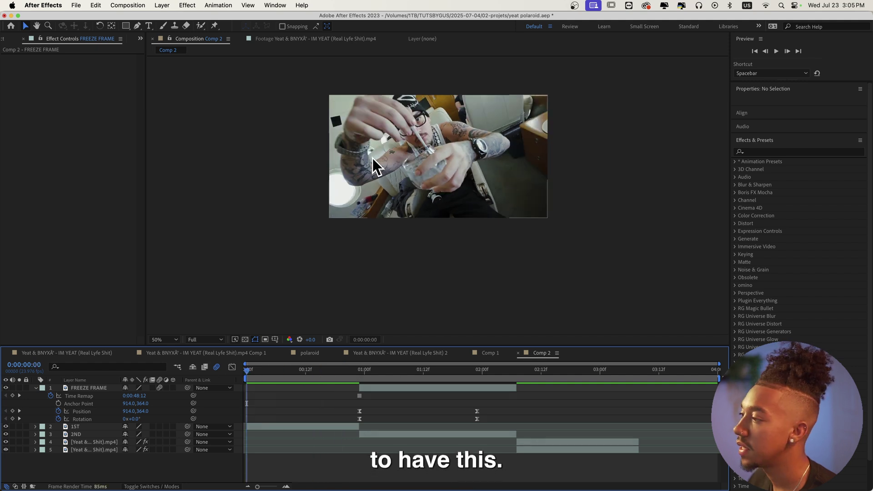
{"action": "key", "text": "slash"}
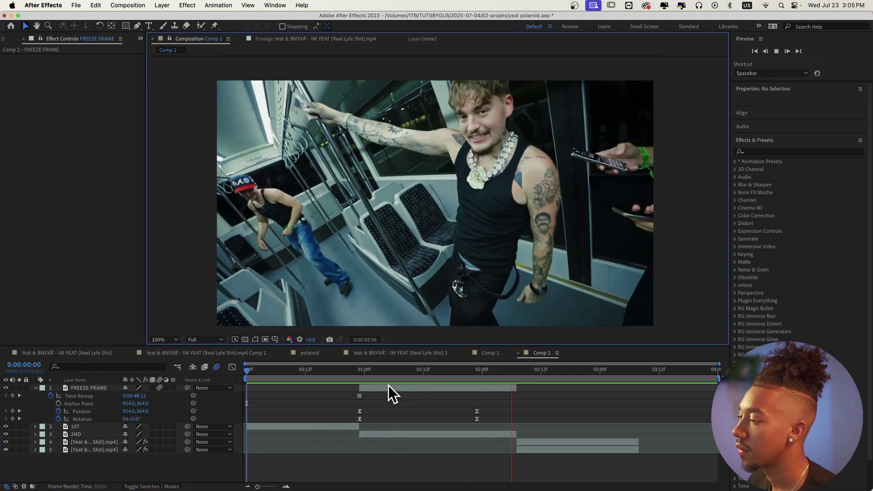
{"action": "left_click", "coordinate": [321, 371]}
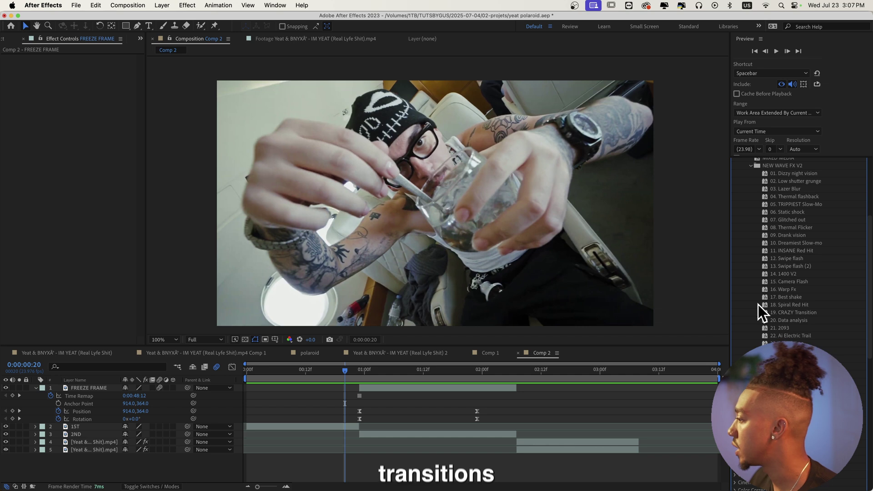
Add a new adjustment layer to Comp 2
{"action": "left_click", "coordinate": [409, 481]}
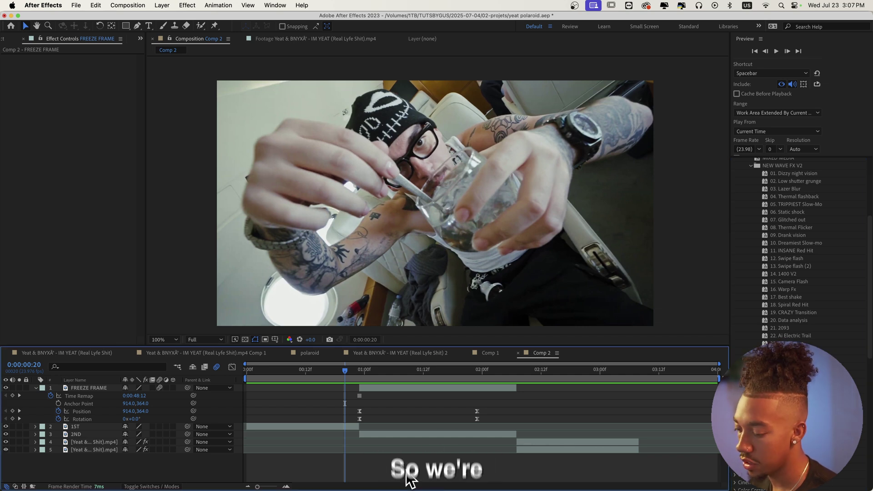
{"action": "right_click", "coordinate": [366, 463]}
{"action": "mouse_move", "coordinate": [402, 373]}
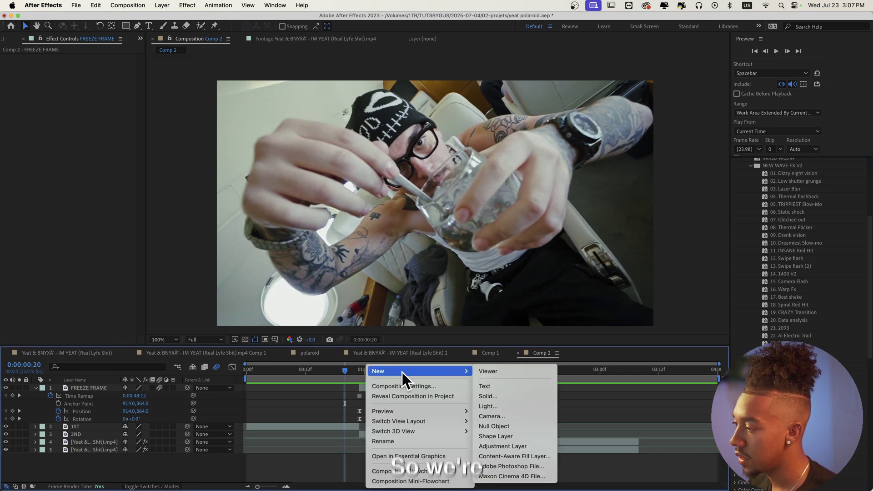
{"action": "left_click", "coordinate": [500, 446]}
Split the adjustment layer at 0:21 and 2:04, then apply the 17. Best shake preset
{"action": "left_click_drag", "start_coordinate": [356, 372], "coordinate": [353, 372]}
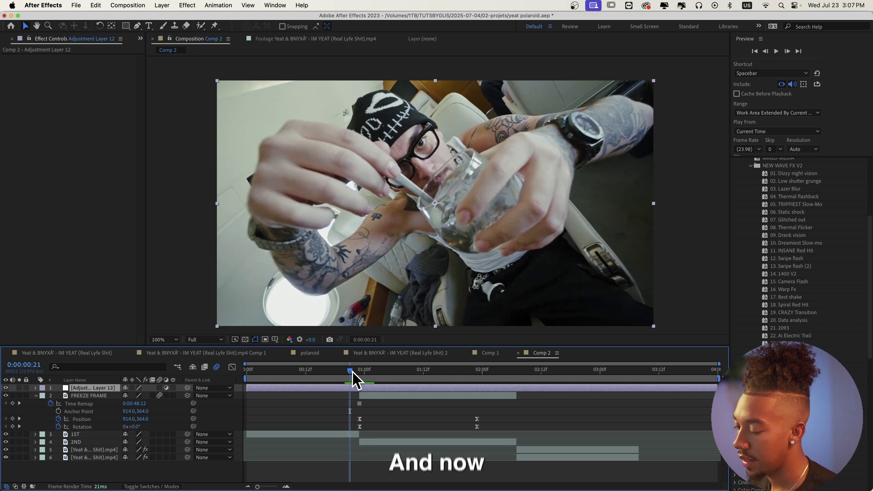
{"action": "key", "text": "super+shift+d"}
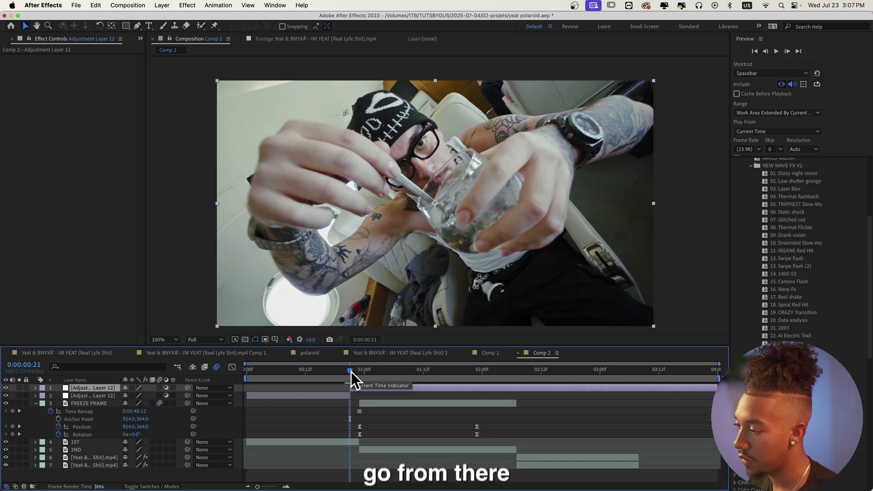
{"action": "left_click_drag", "start_coordinate": [351, 372], "coordinate": [502, 370]}
{"action": "key", "text": "super+shift+d"}
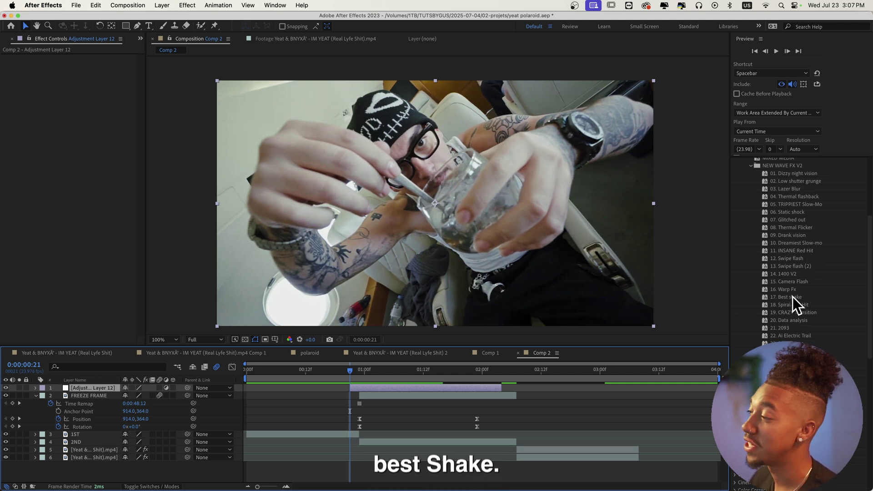
{"action": "left_click_drag", "start_coordinate": [793, 297], "coordinate": [354, 386]}
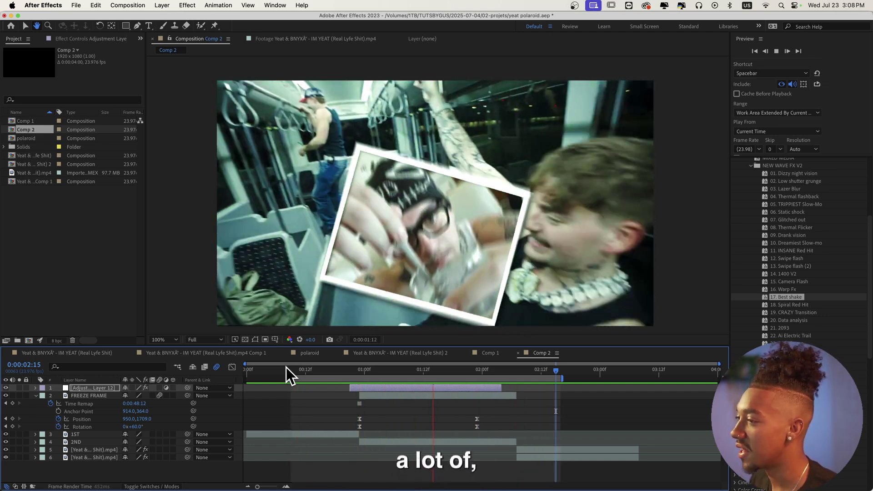
Start the work area at the freeze point, preview the Swipe flash (2) transition, and scrub back to frame 23
{"action": "key", "text": "b"}
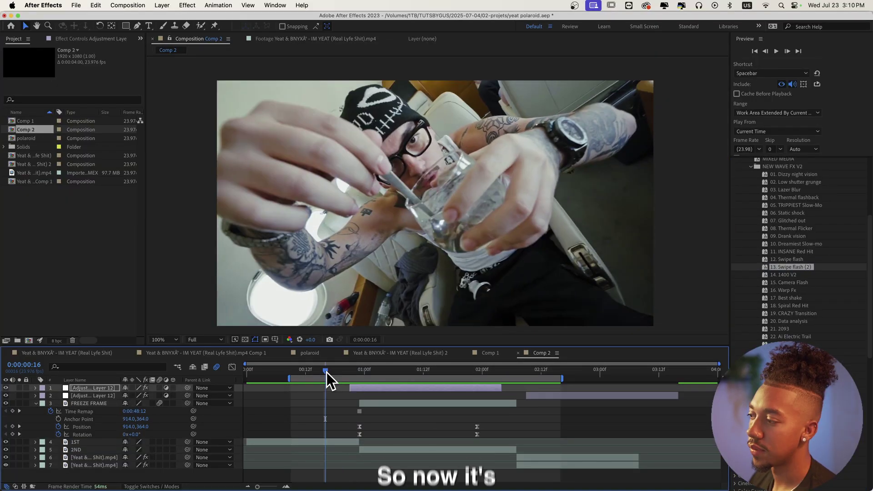
{"action": "key", "text": "space"}
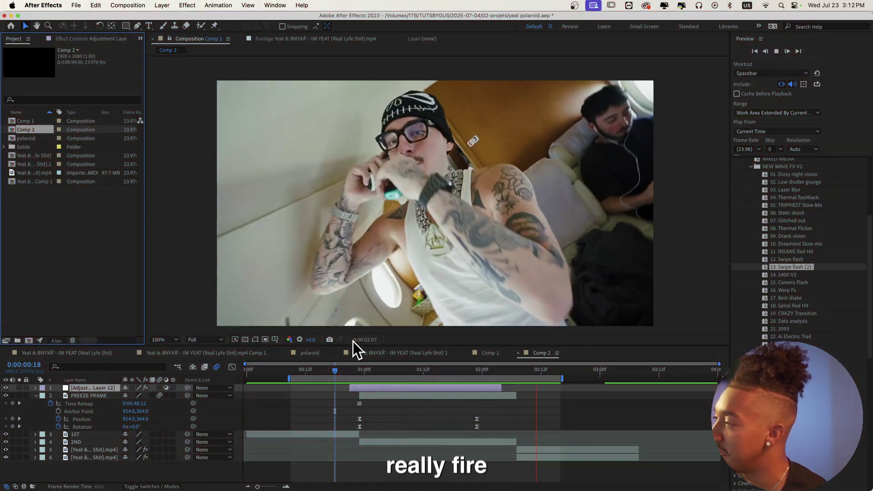
{"action": "left_click", "coordinate": [367, 441]}
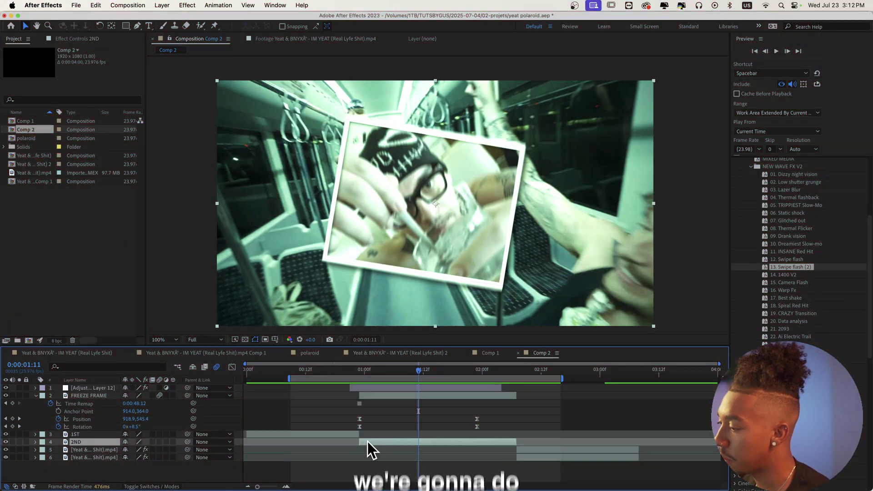
{"action": "left_click", "coordinate": [360, 370]}
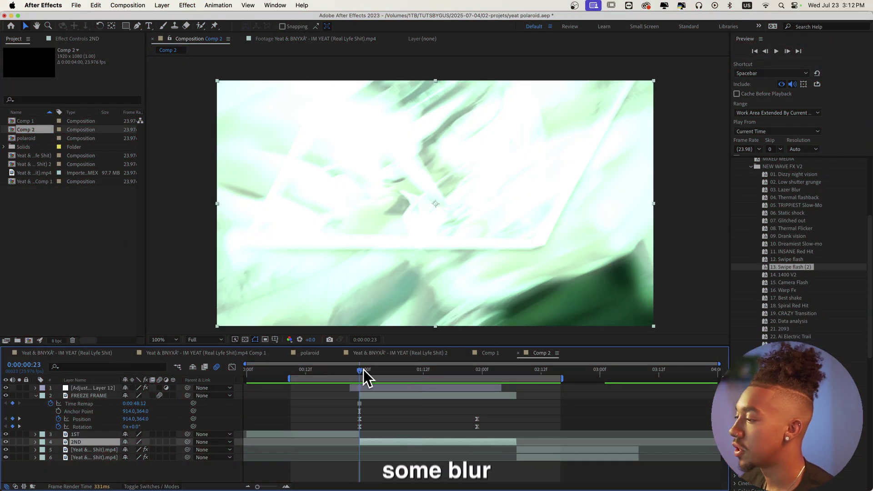
{"action": "left_click", "coordinate": [390, 367]}
{"action": "left_click_drag", "start_coordinate": [391, 366], "coordinate": [419, 364]}
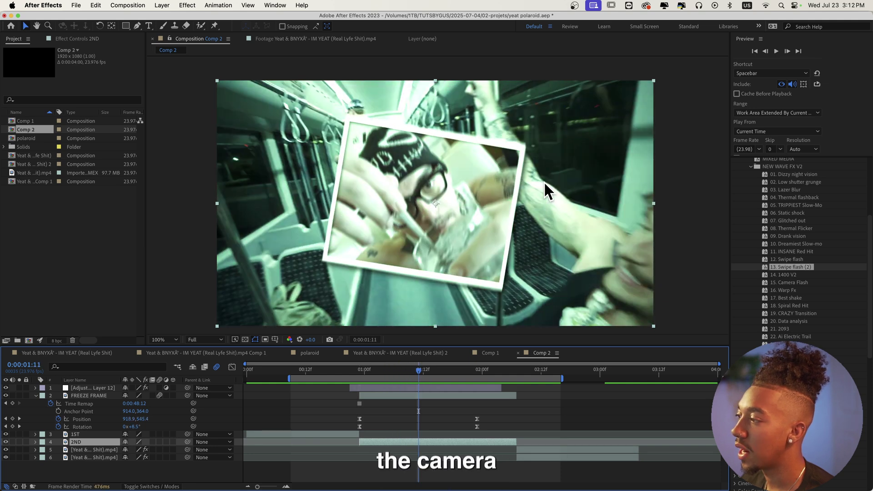
{"action": "left_click", "coordinate": [364, 370]}
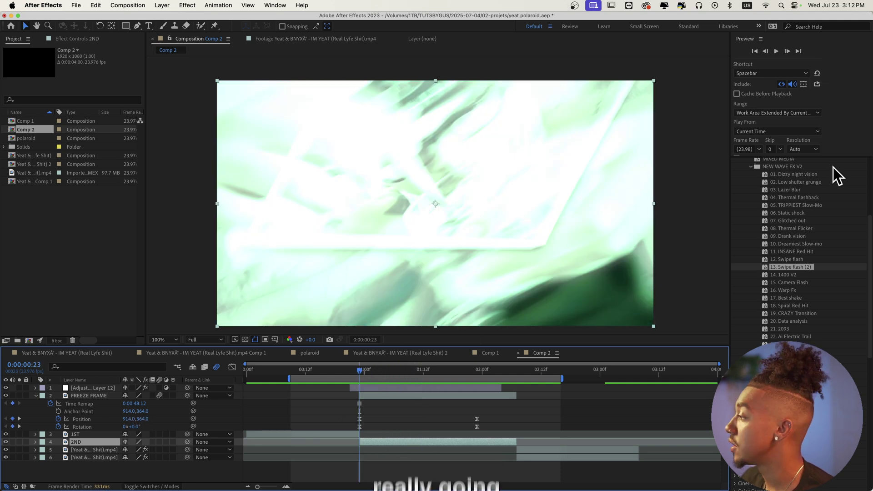
{"action": "scroll", "coordinate": [790, 246], "scroll_direction": "up", "scroll_amount": 5}
Apply Gaussian Blur to the 2ND layer, Blurriness about 70, falling to 0 at 0:00:01:23
{"action": "left_click", "coordinate": [771, 227]}
{"action": "type", "text": "gaussian"}
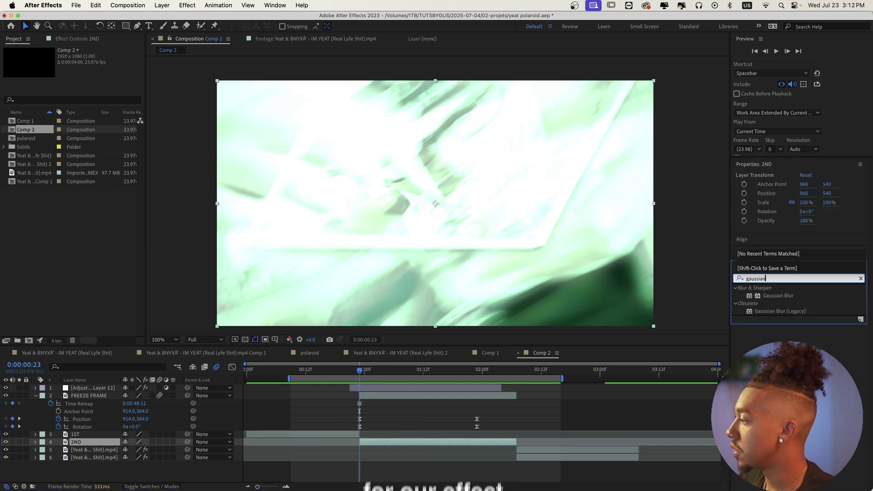
{"action": "left_click_drag", "start_coordinate": [776, 297], "coordinate": [373, 442]}
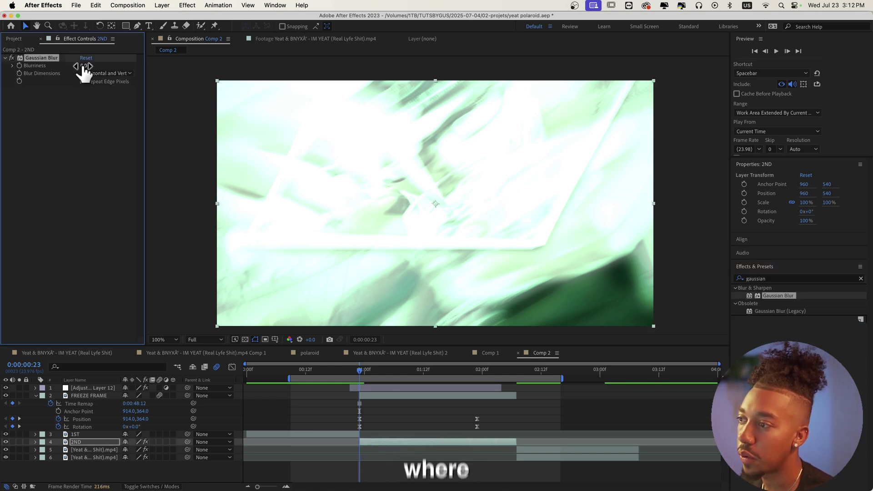
{"action": "left_click_drag", "start_coordinate": [83, 67], "coordinate": [436, 88]}
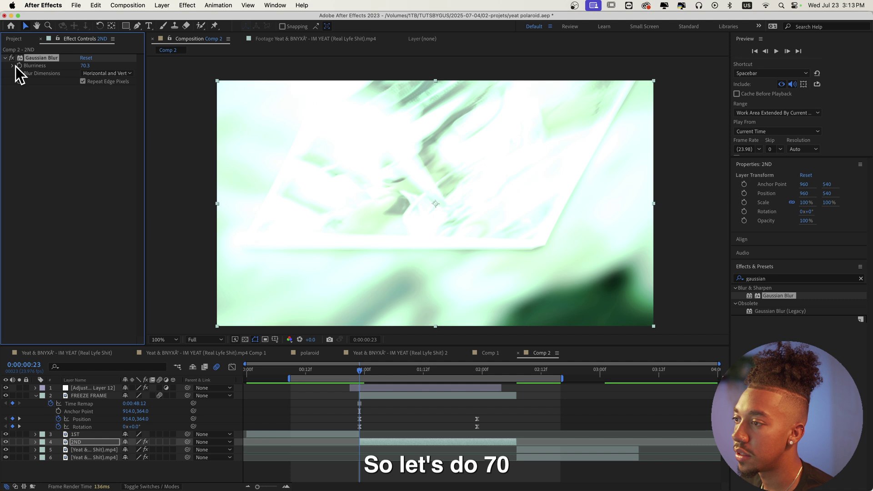
{"action": "left_click", "coordinate": [477, 366]}
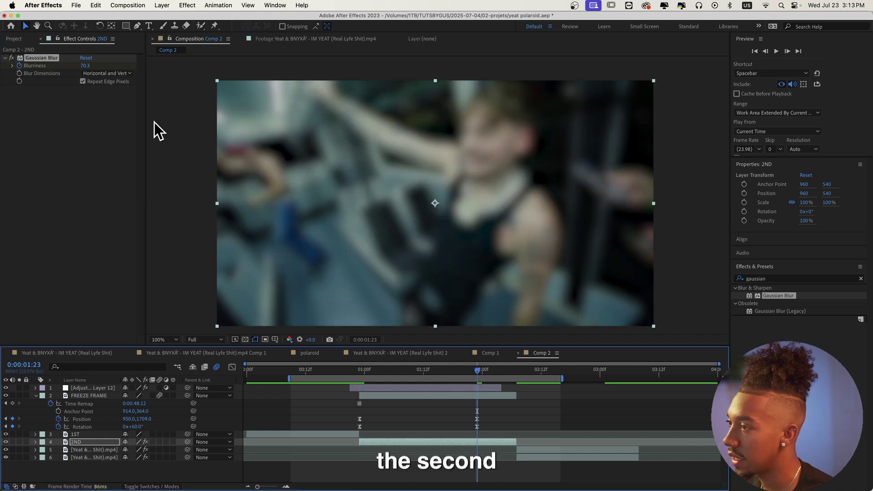
{"action": "left_click", "coordinate": [85, 66]}
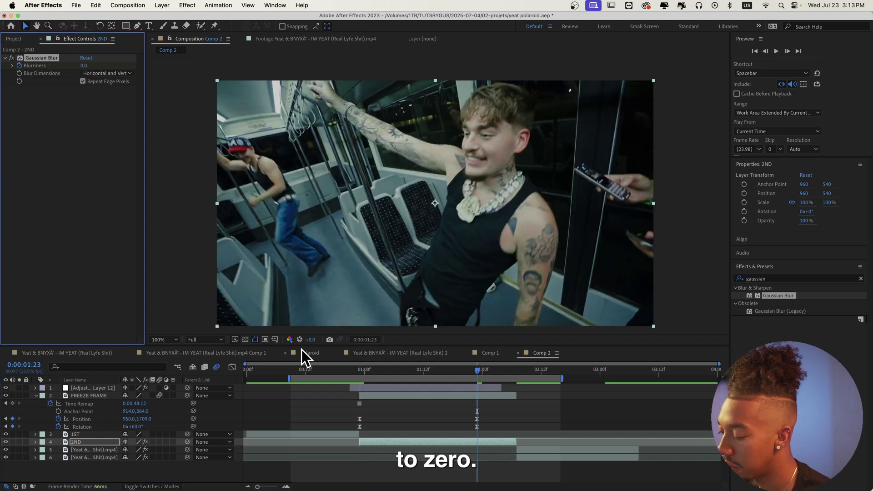
{"action": "left_click", "coordinate": [408, 469]}
Ease both Blurriness keyframes into a smooth curve in the Graph Editor
{"action": "key", "text": "u"}
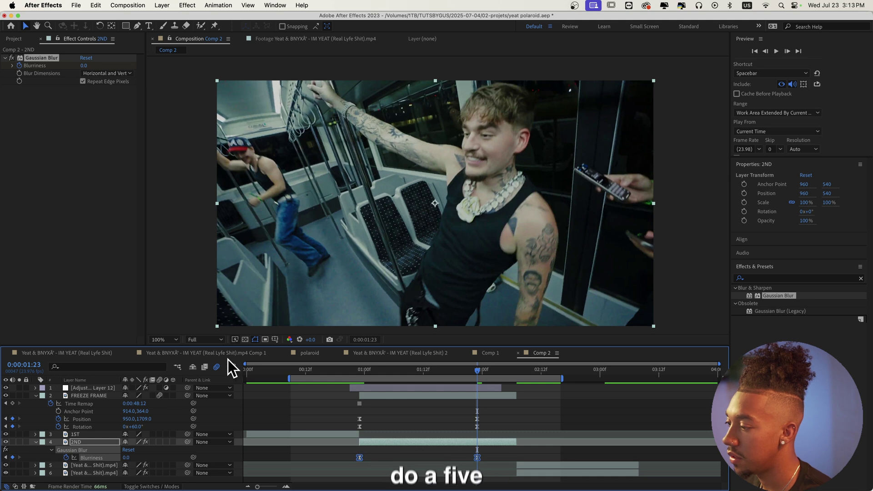
{"action": "left_click", "coordinate": [232, 366]}
{"action": "left_click_drag", "start_coordinate": [368, 390], "coordinate": [409, 390]}
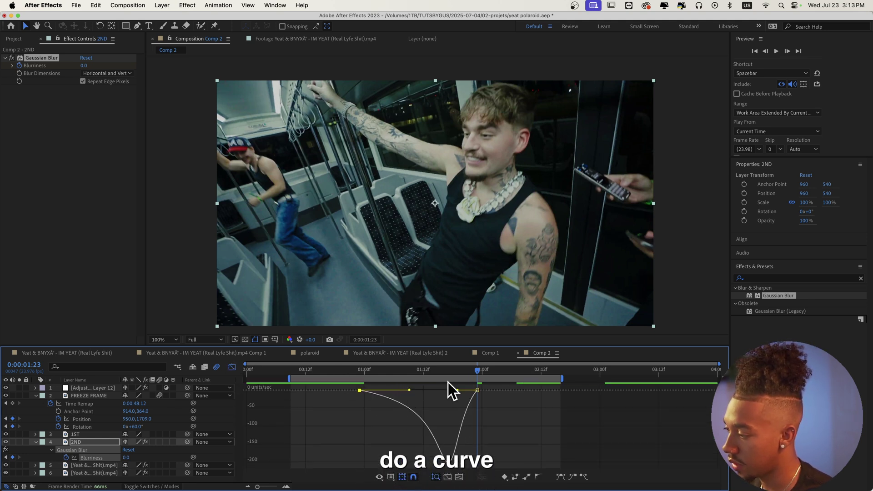
{"action": "left_click", "coordinate": [476, 390], "text": "shift"}
{"action": "left_click_drag", "start_coordinate": [458, 392], "coordinate": [466, 394]}
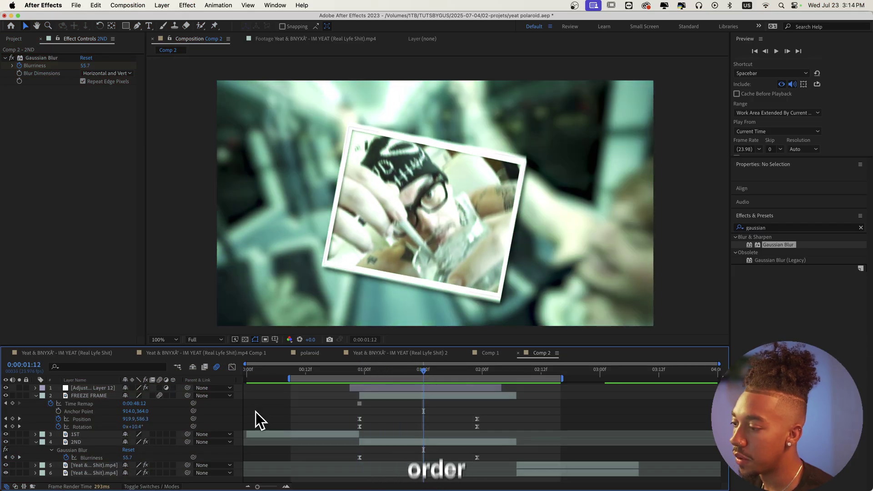
Pre-compose the FREEZE FRAME layer into a new composition named FRAME and preview it
{"action": "left_click", "coordinate": [332, 435]}
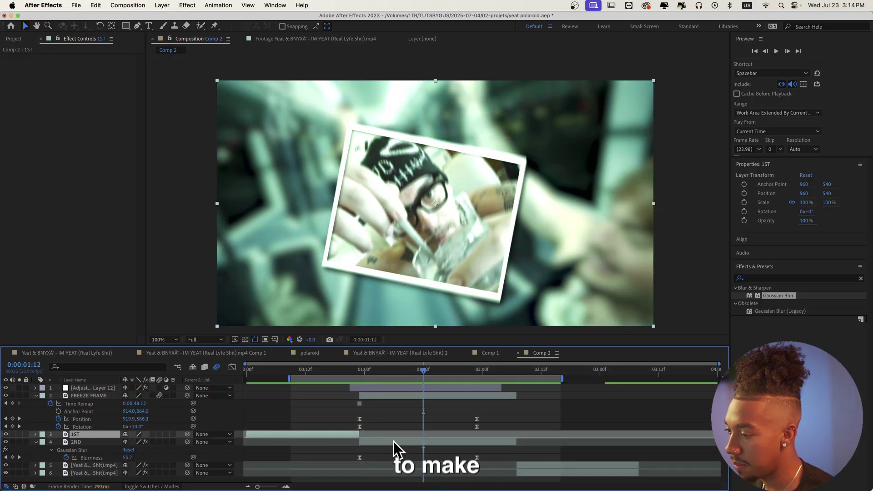
{"action": "left_click", "coordinate": [383, 397]}
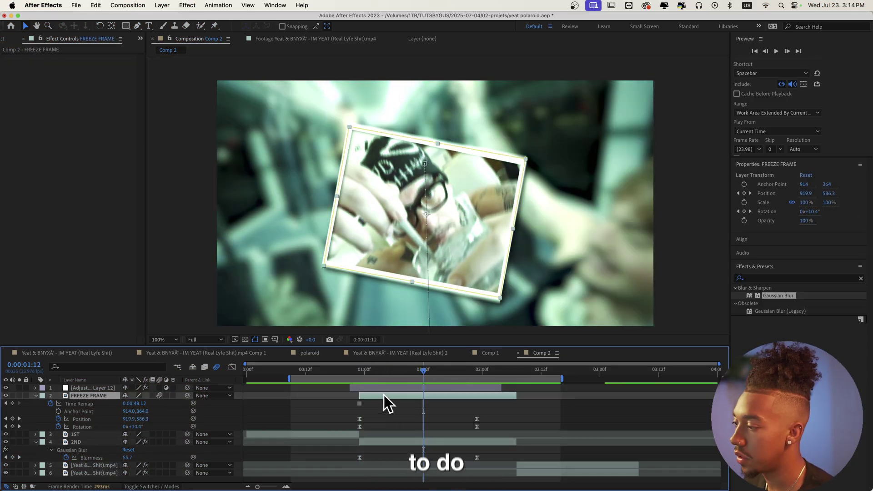
{"action": "right_click", "coordinate": [384, 395]}
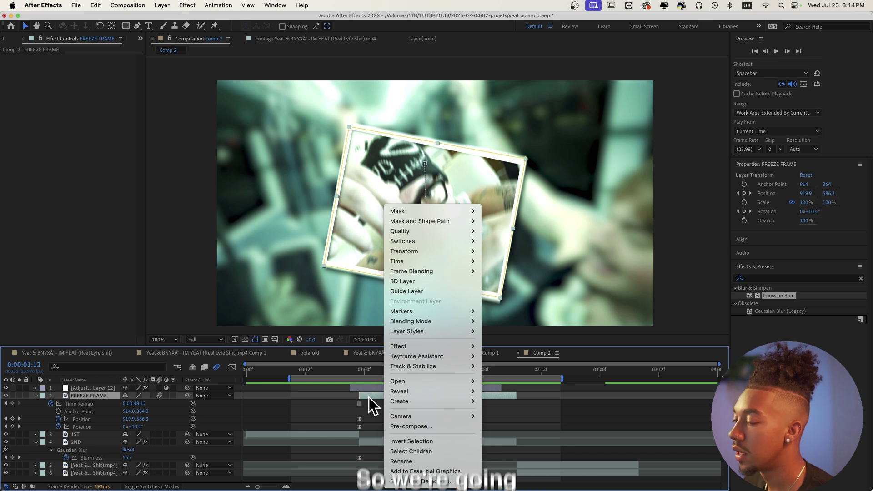
{"action": "left_click", "coordinate": [411, 426]}
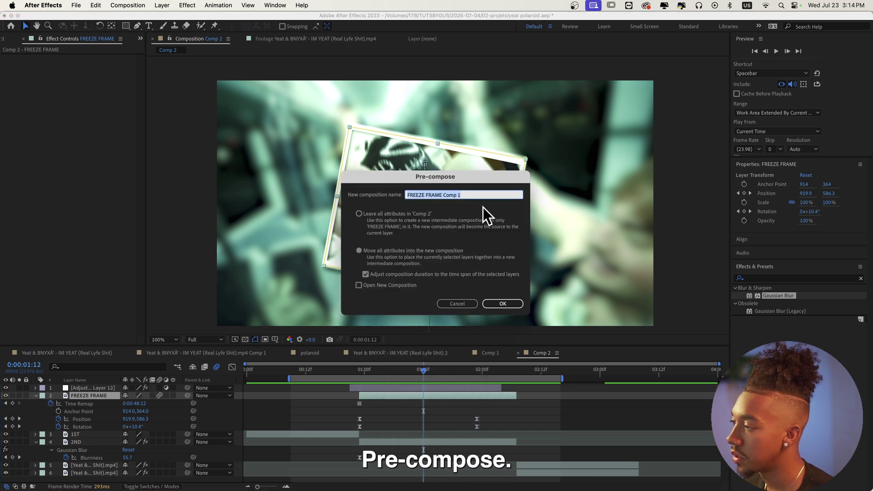
{"action": "type", "text": "FRAME"}
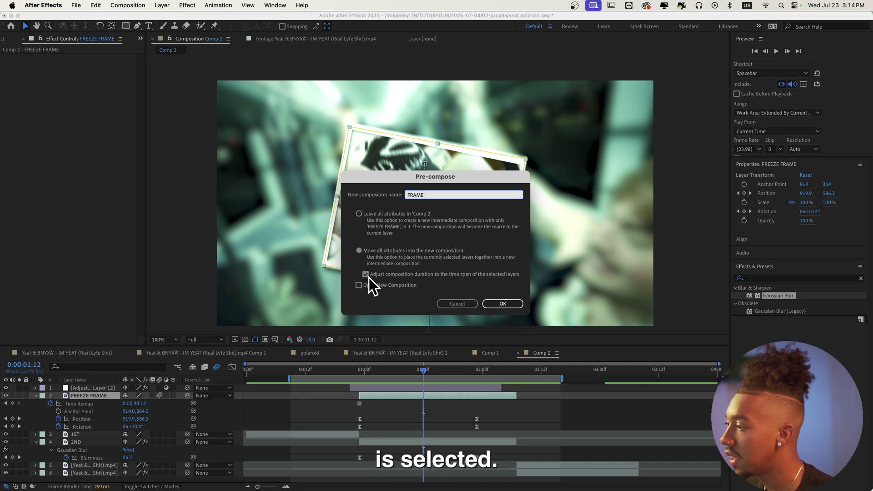
{"action": "left_click", "coordinate": [503, 304]}
{"action": "key", "text": "space"}
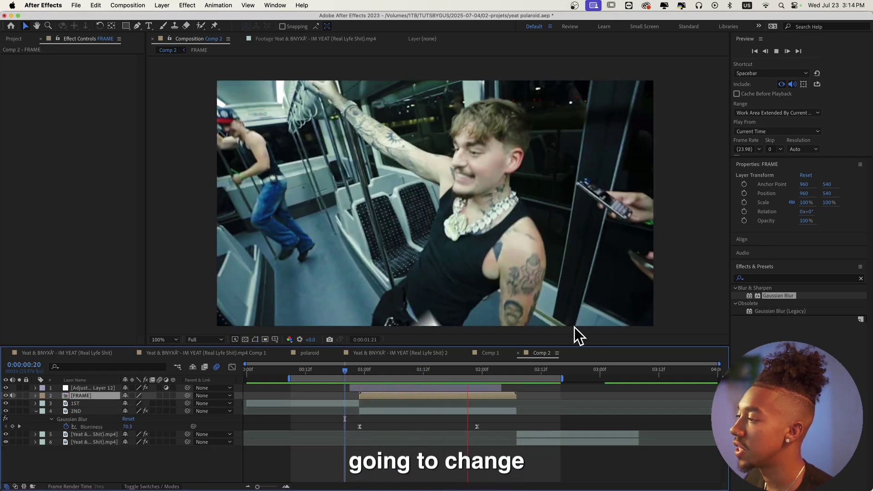
Duplicate the FRAME layer offset one frame later and apply a Fill effect to the copy
{"action": "left_click", "coordinate": [380, 397]}
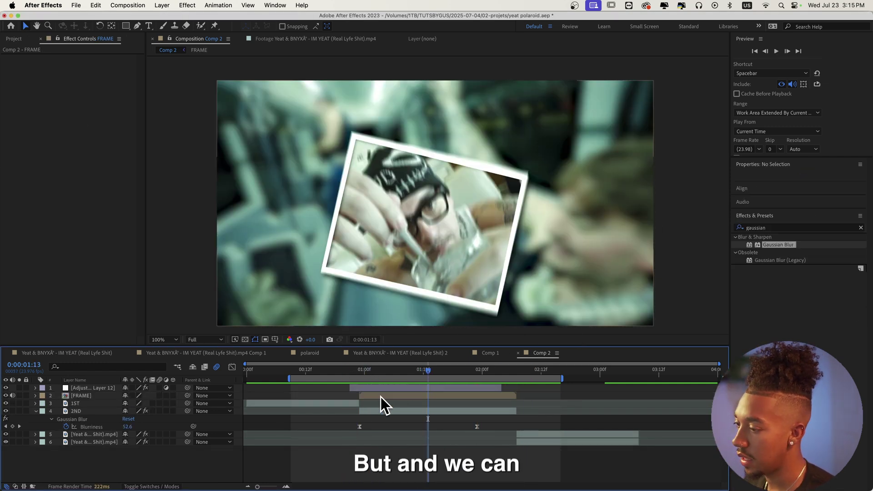
{"action": "left_click", "coordinate": [373, 405]}
{"action": "key", "text": "alt+Page_Down"}
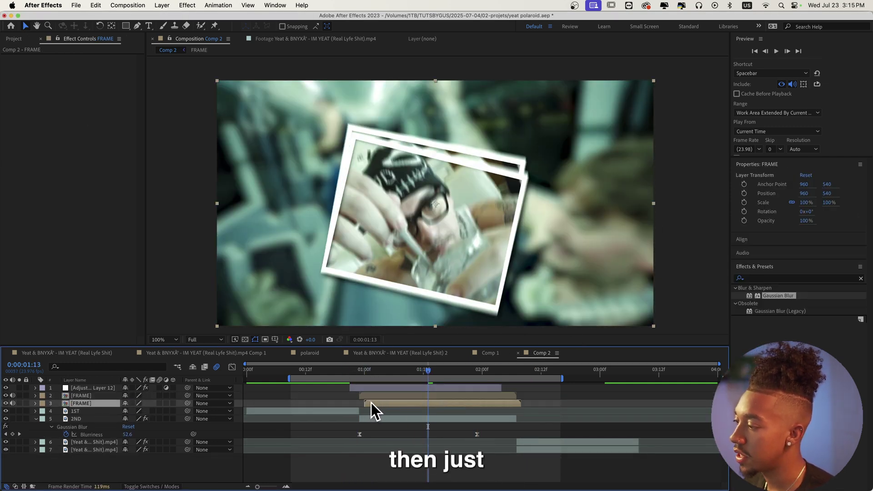
{"action": "left_click", "coordinate": [749, 275]}
{"action": "left_click", "coordinate": [752, 279]}
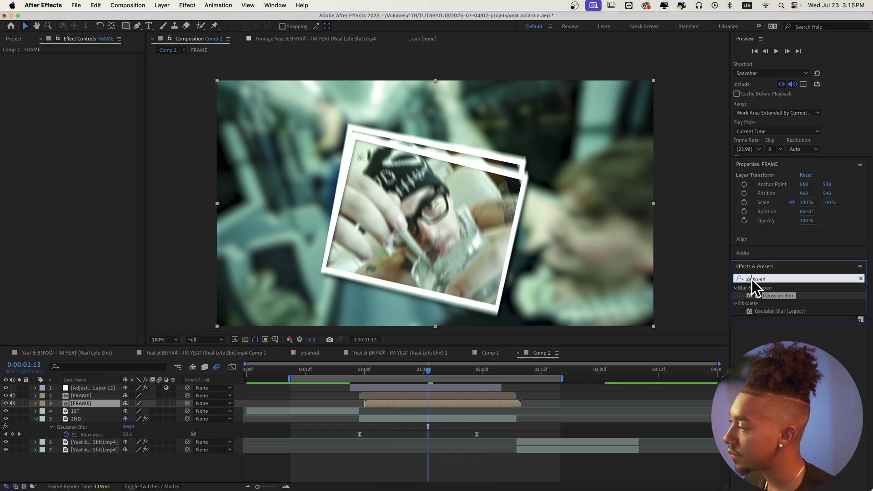
{"action": "type", "text": "fill"}
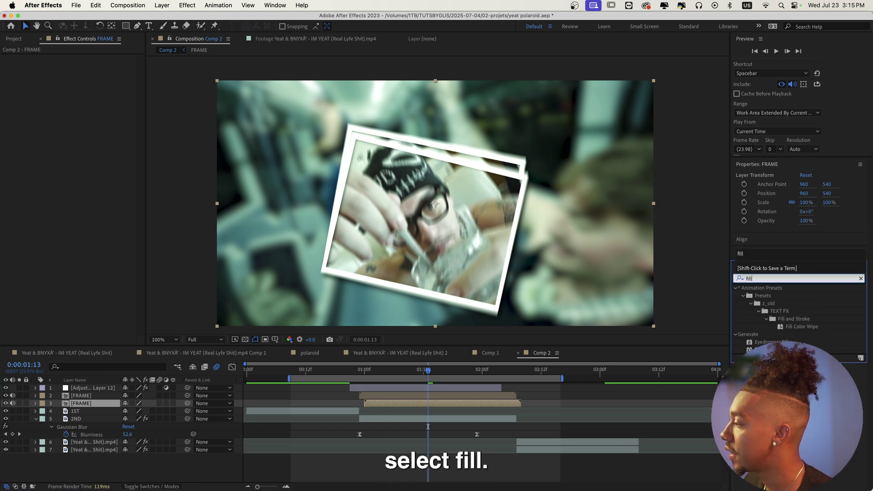
{"action": "left_click_drag", "start_coordinate": [759, 349], "coordinate": [544, 156]}
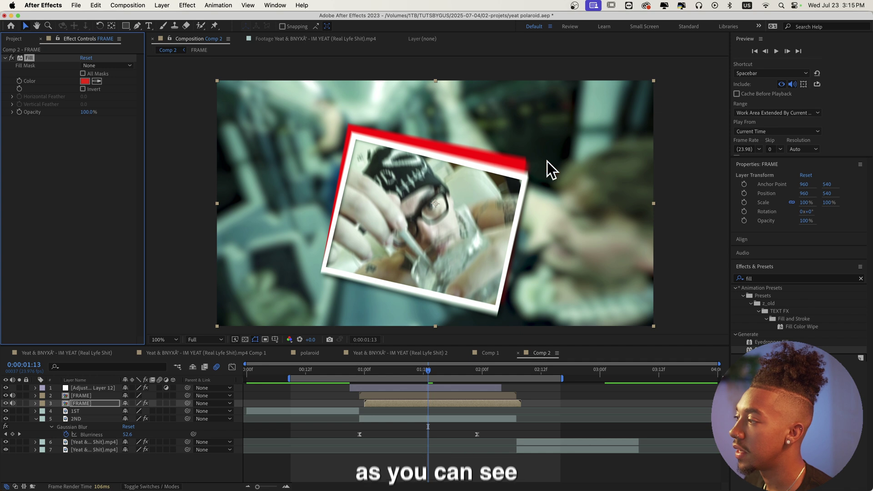
Add Hue/Saturation to the copy and rotate Master Hue to 2x+79° for a magenta tint
{"action": "left_click", "coordinate": [750, 278]}
{"action": "type", "text": "hue"}
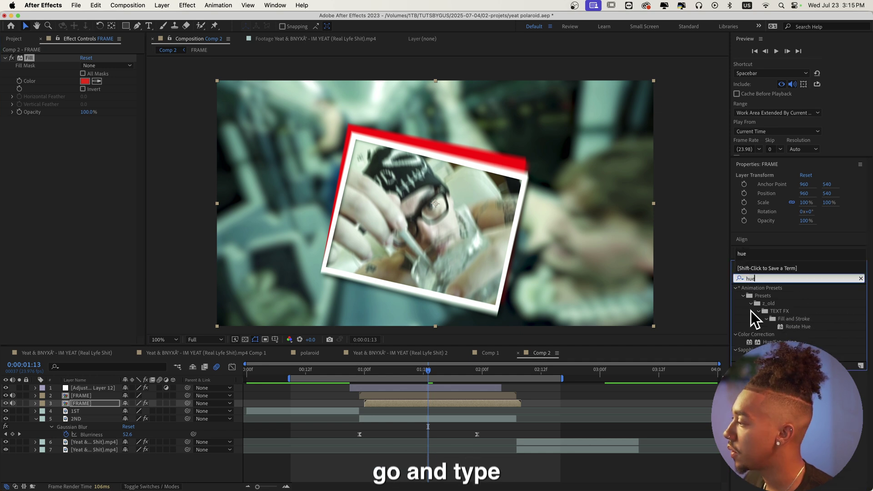
{"action": "left_click_drag", "start_coordinate": [778, 342], "coordinate": [375, 400]}
{"action": "left_click_drag", "start_coordinate": [374, 400], "coordinate": [374, 400]}
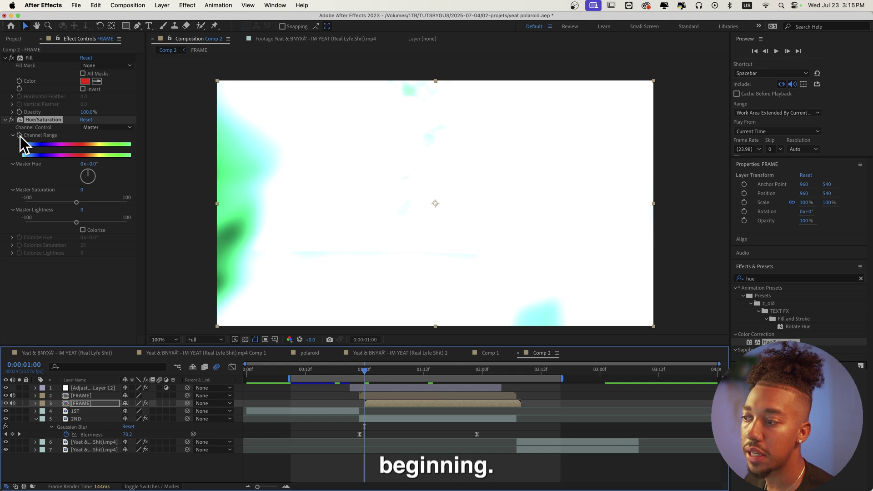
{"action": "left_click", "coordinate": [517, 370]}
{"action": "left_click", "coordinate": [89, 174]}
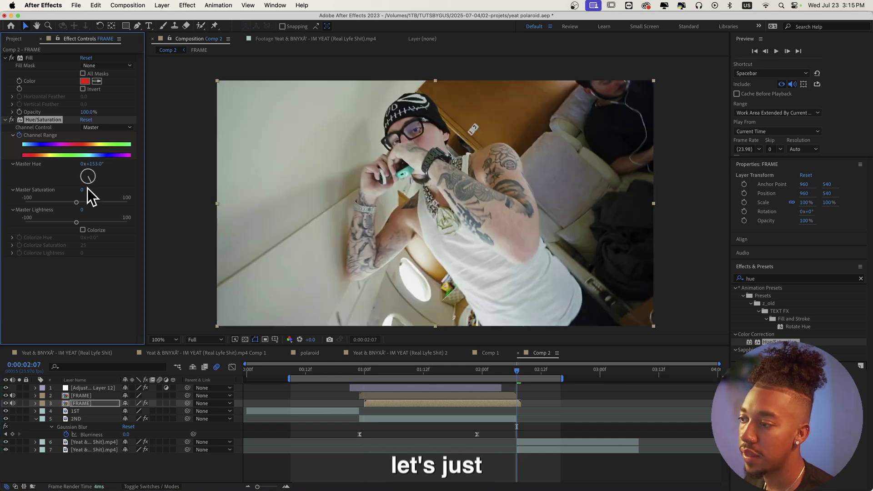
{"action": "left_click_drag", "start_coordinate": [88, 188], "coordinate": [866, 236]}
{"action": "left_click_drag", "start_coordinate": [486, 370], "coordinate": [427, 367]}
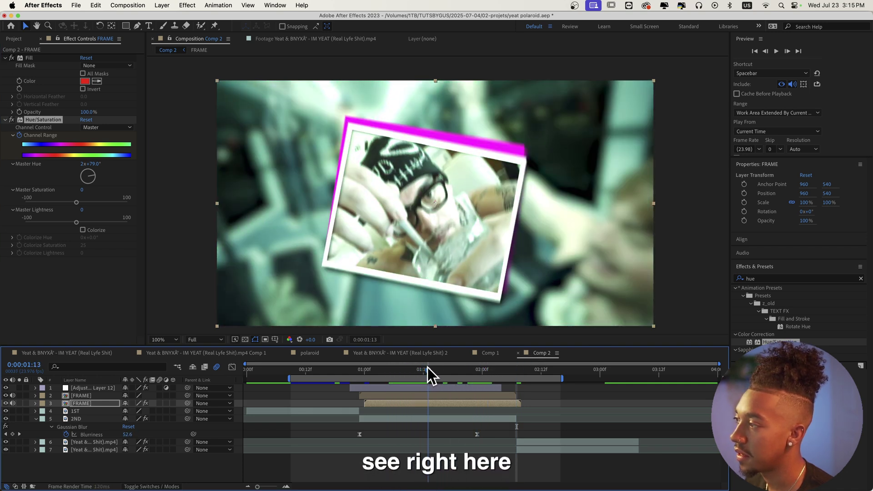
Apply Echo to the FRAME copy with Add operator, 4 echoes and 0.55 decay
{"action": "left_click", "coordinate": [790, 278]}
{"action": "type", "text": "echo"}
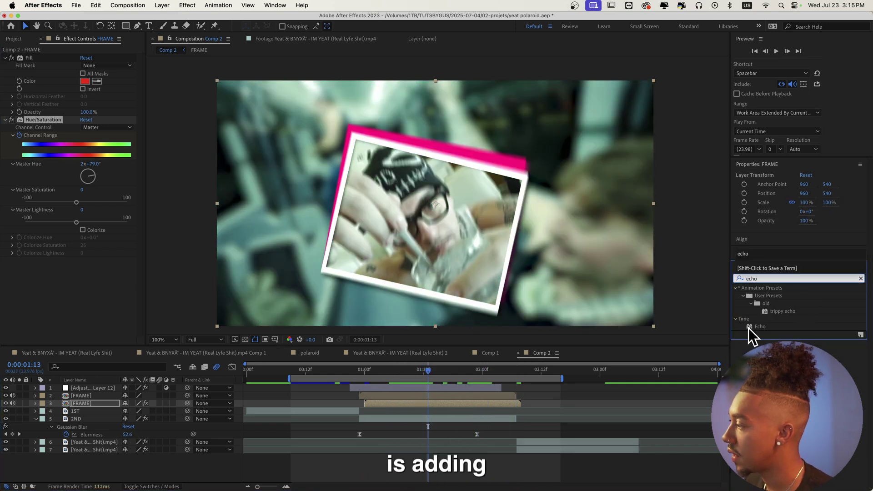
{"action": "double_click", "coordinate": [756, 327]}
{"action": "left_click", "coordinate": [109, 299]}
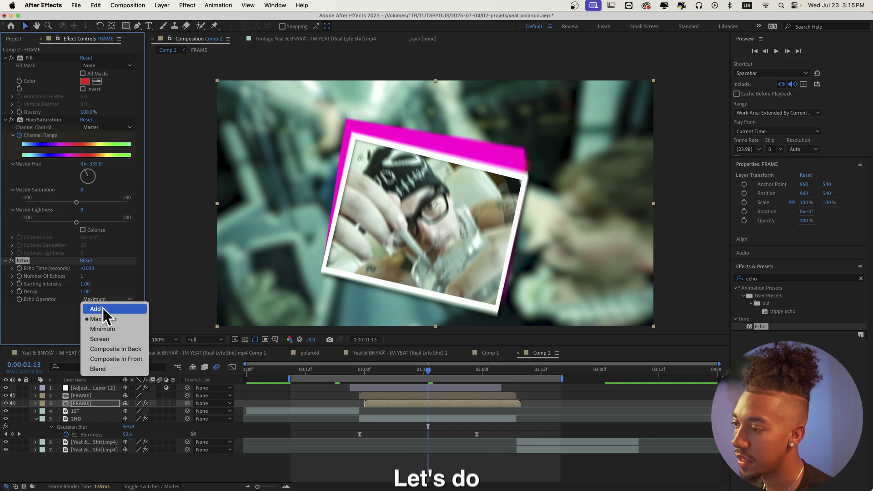
{"action": "left_click", "coordinate": [101, 309]}
{"action": "left_click_drag", "start_coordinate": [83, 276], "coordinate": [126, 271]}
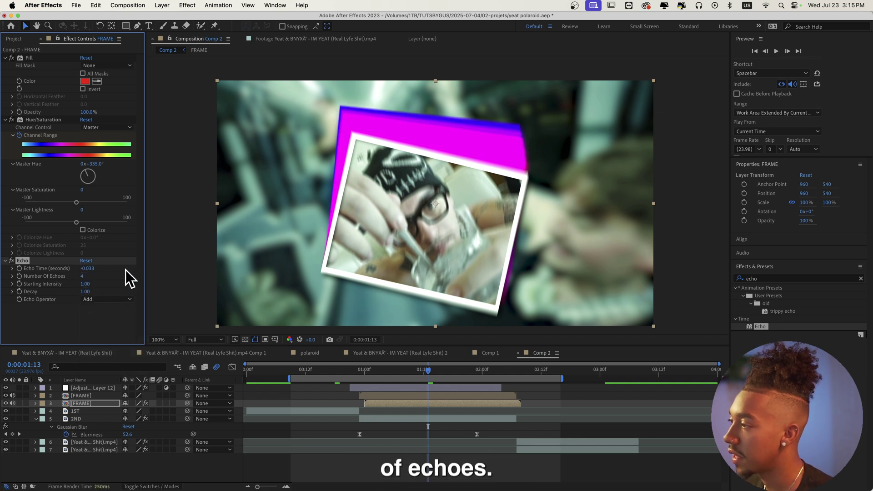
{"action": "left_click", "coordinate": [84, 296]}
{"action": "left_click", "coordinate": [83, 290]}
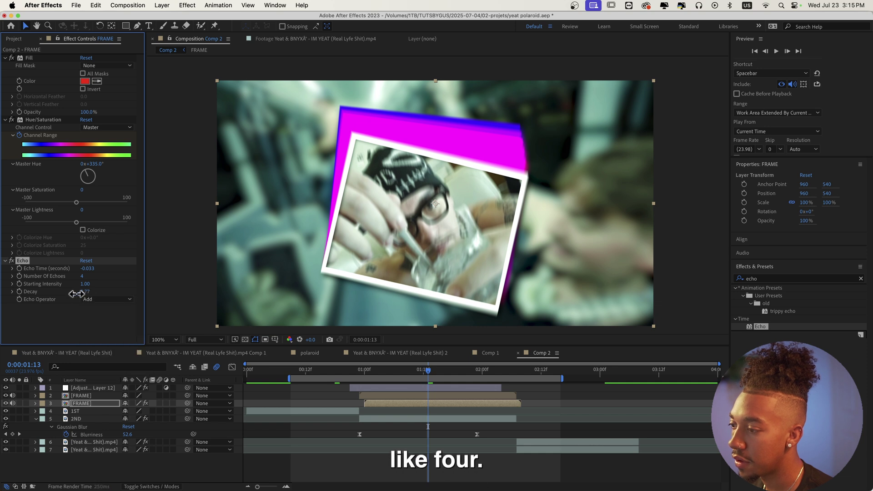
Preview the magenta echo trail from 00:10
{"action": "left_click", "coordinate": [358, 367]}
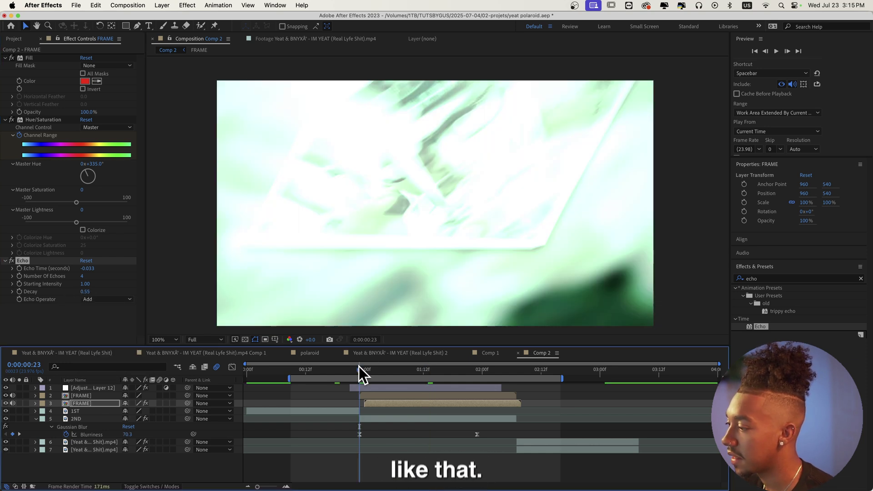
{"action": "left_click", "coordinate": [293, 370]}
{"action": "key", "text": "space"}
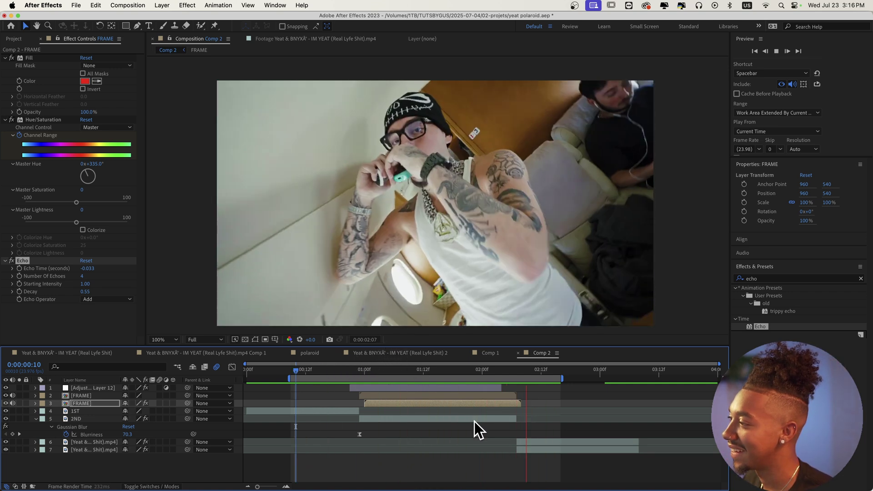
Stop the preview and extend the work-area end to 03:00
{"action": "left_click", "coordinate": [511, 370]}
{"action": "key", "text": "Page_Up"}
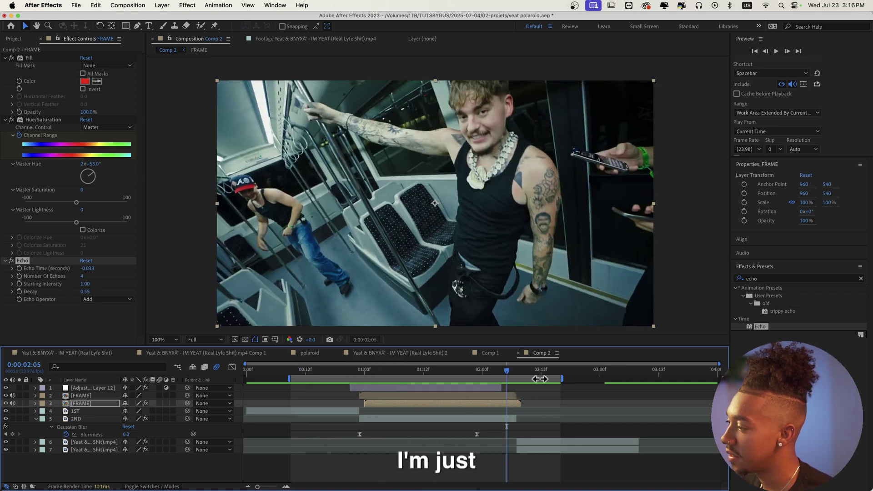
{"action": "left_click_drag", "start_coordinate": [560, 378], "coordinate": [591, 379]}
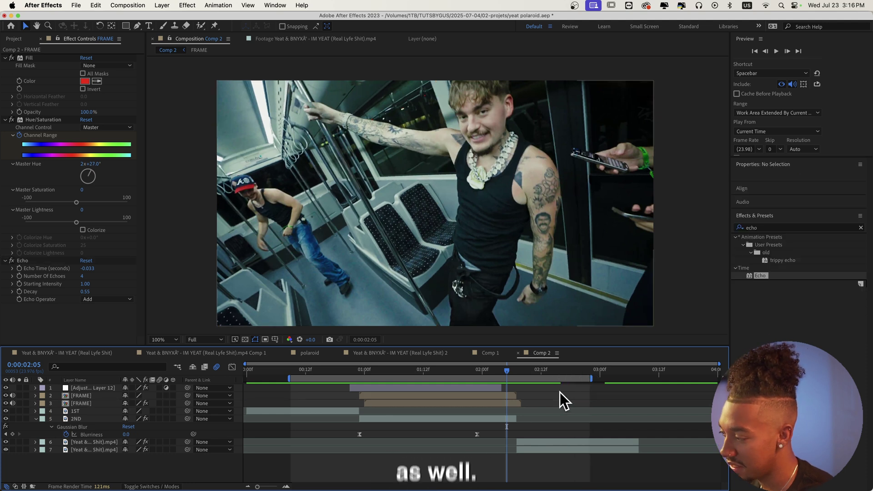
Add a top adjustment layer with the 11. INSANE Red Hit preset and preview from 02:03
{"action": "key", "text": "super+alt+y"}
{"action": "left_click", "coordinate": [861, 278]}
{"action": "left_click_drag", "start_coordinate": [794, 215], "coordinate": [524, 386]}
{"action": "left_click", "coordinate": [496, 369]}
{"action": "key", "text": "space"}
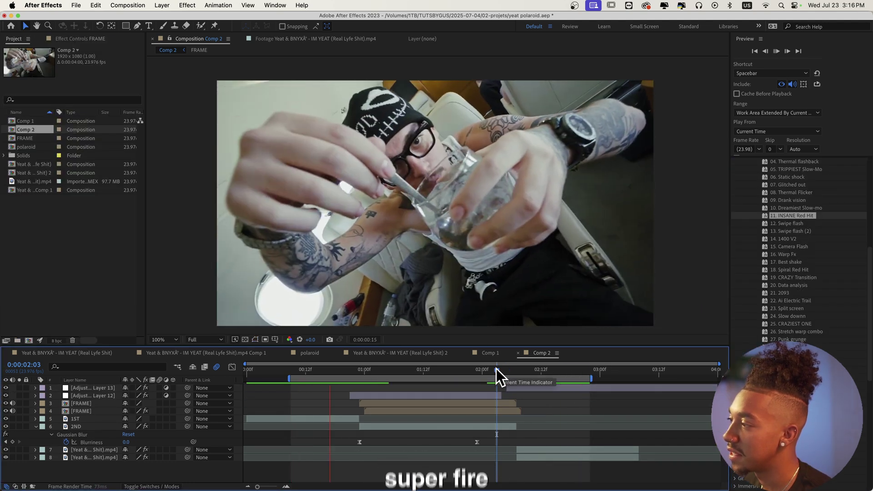